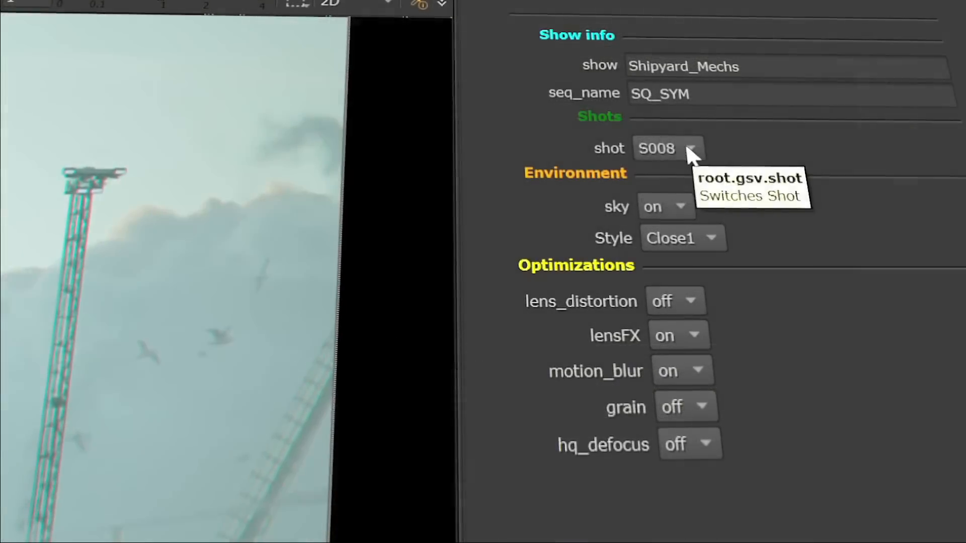
Step: Switch the shot variable to S009 and turn the sky variable off
click(692, 147)
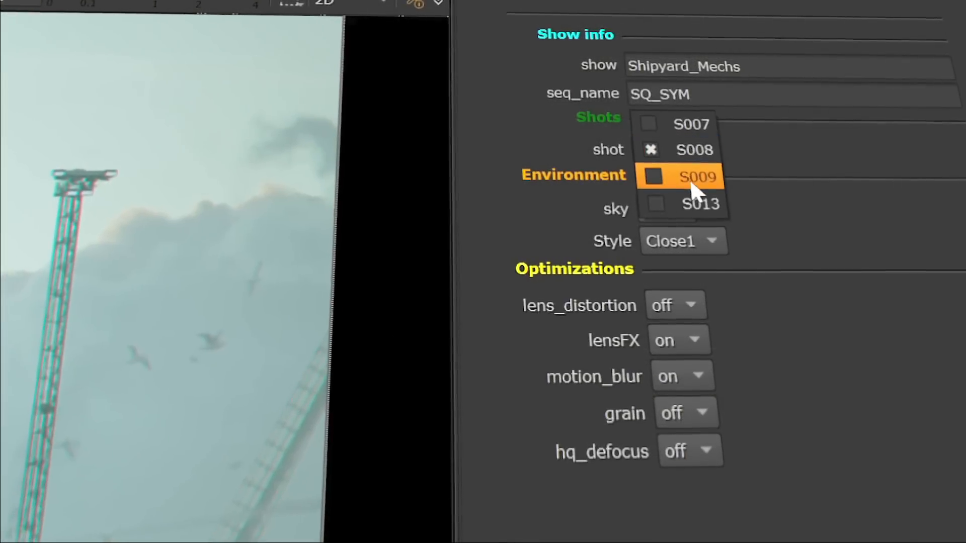
click(690, 179)
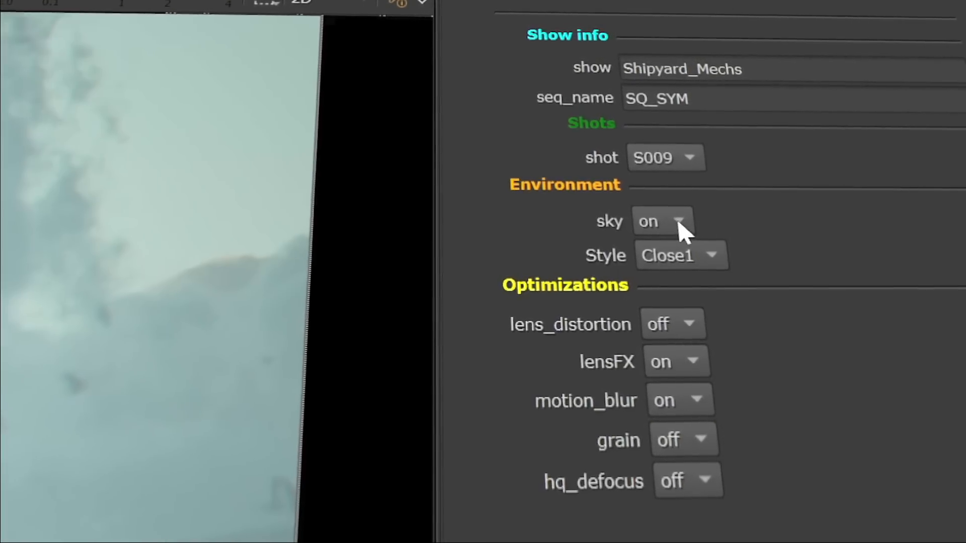
click(672, 210)
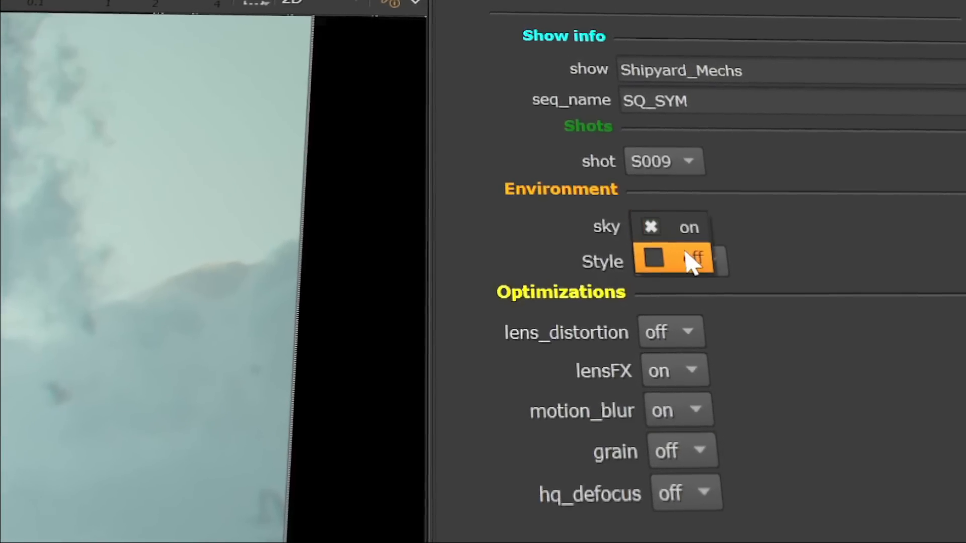
click(692, 262)
click(686, 332)
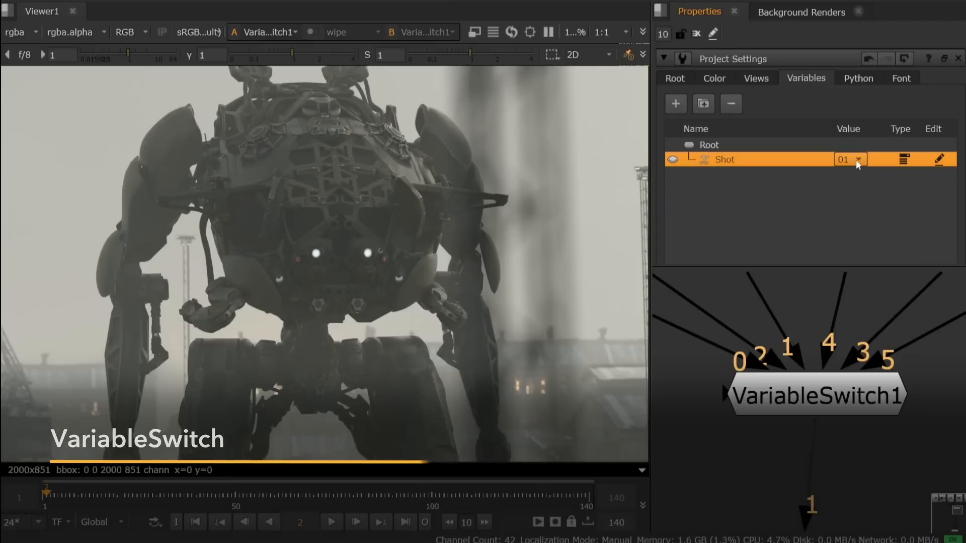
Step: Cycle the Shot variable in the project settings through 02, 03, 04 and 05, ending on 06
click(856, 159)
click(856, 179)
click(856, 160)
click(855, 171)
click(856, 159)
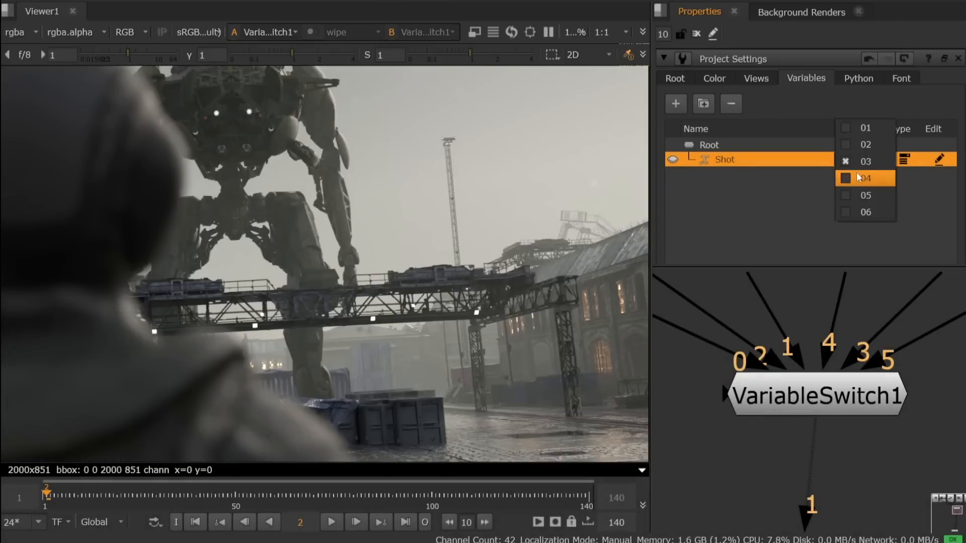
click(858, 177)
click(856, 159)
click(855, 168)
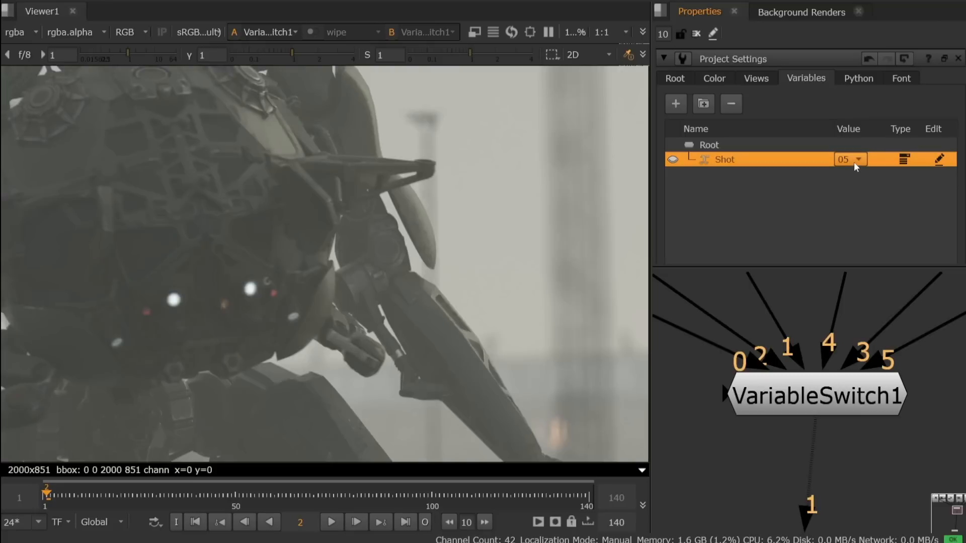
click(856, 159)
click(853, 180)
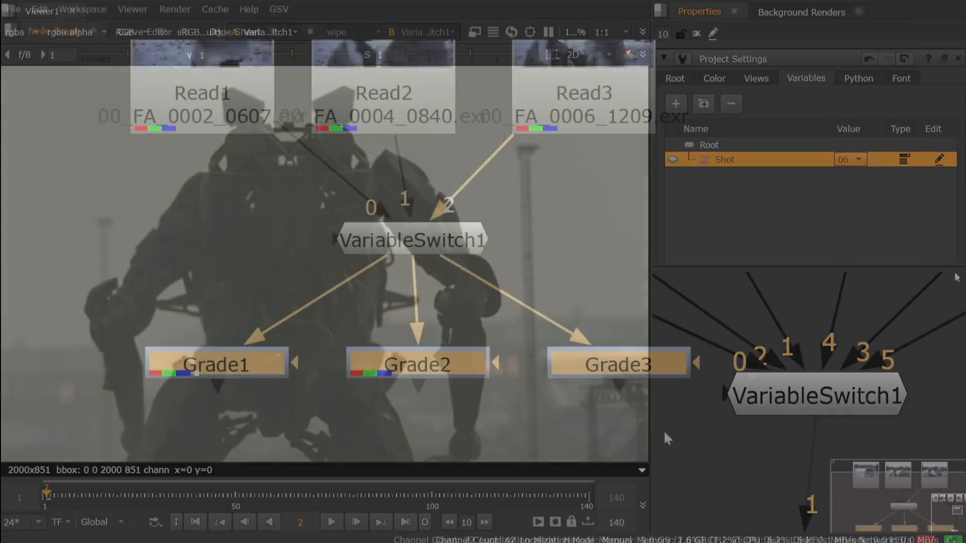
Step: Create a VariableSwitch node below the three Grade nodes and set the switch's variable to shot
key(Tab)
text(var)
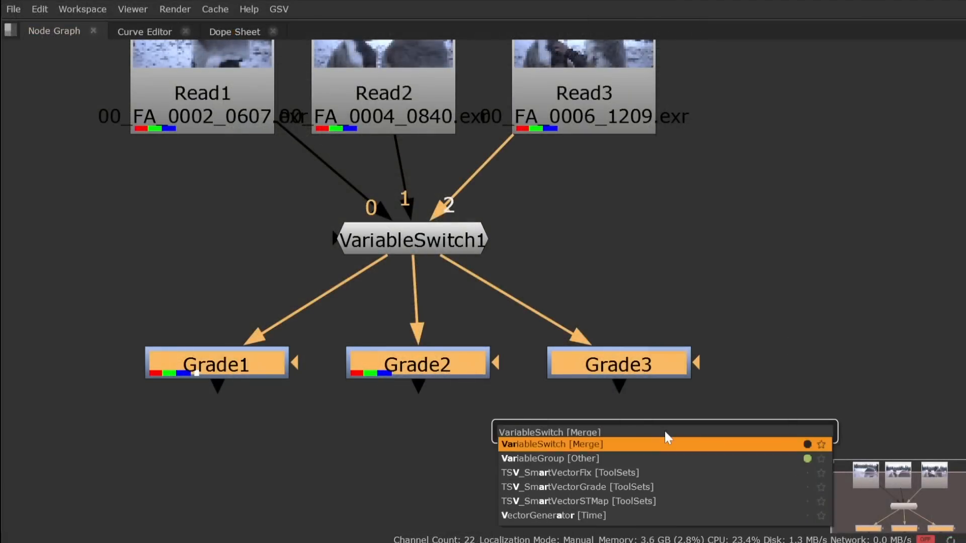
key(Return)
drag(649, 411, 459, 495)
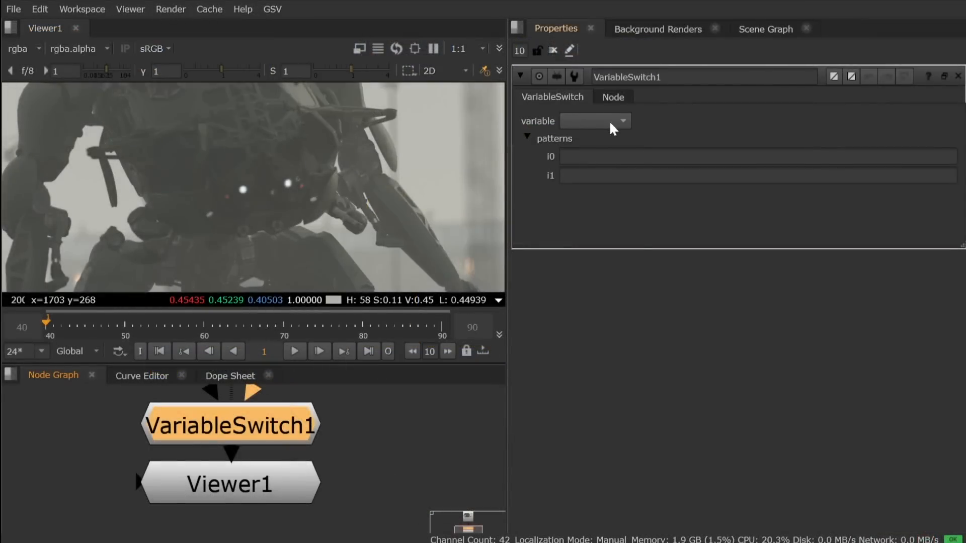
click(610, 123)
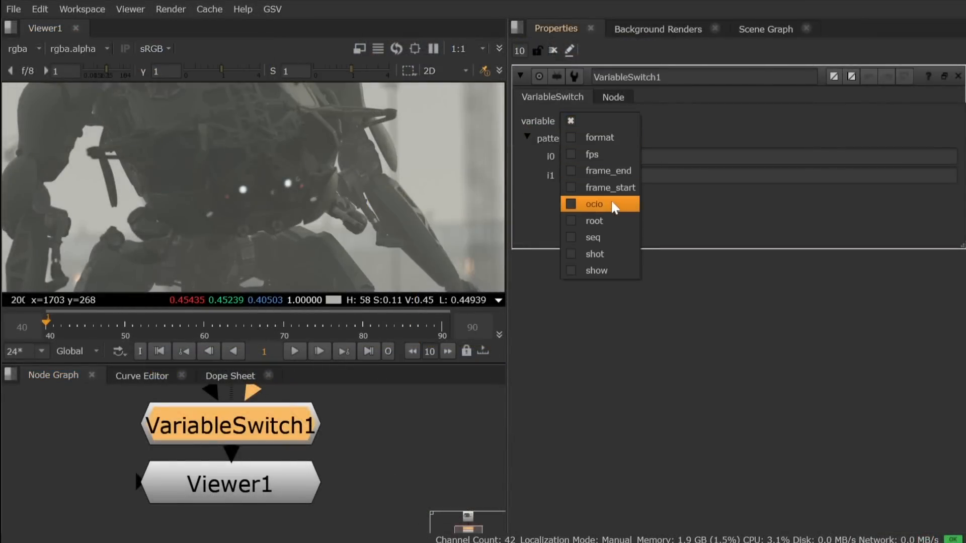
click(603, 254)
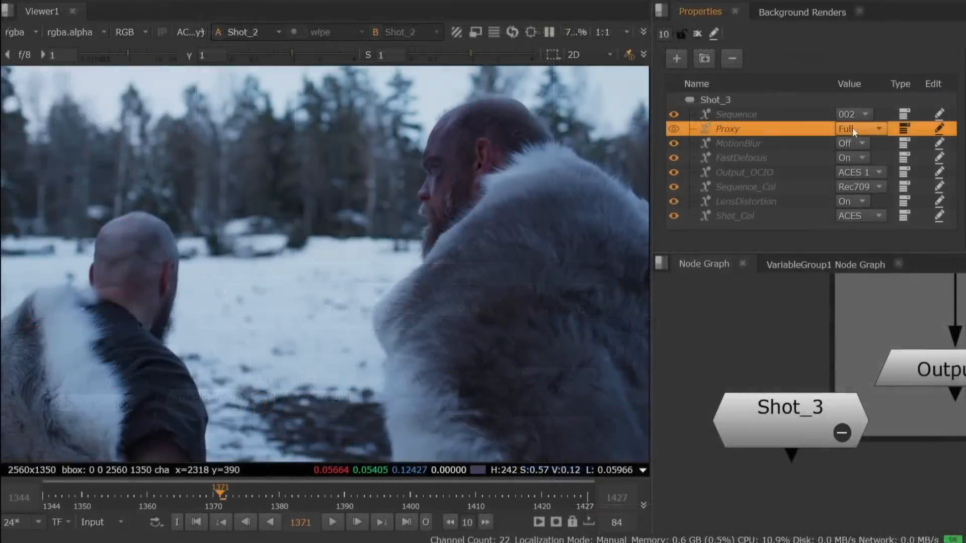
Step: Override the Proxy variable of Shot_3 with Half and add an FPS variable to that group
click(852, 129)
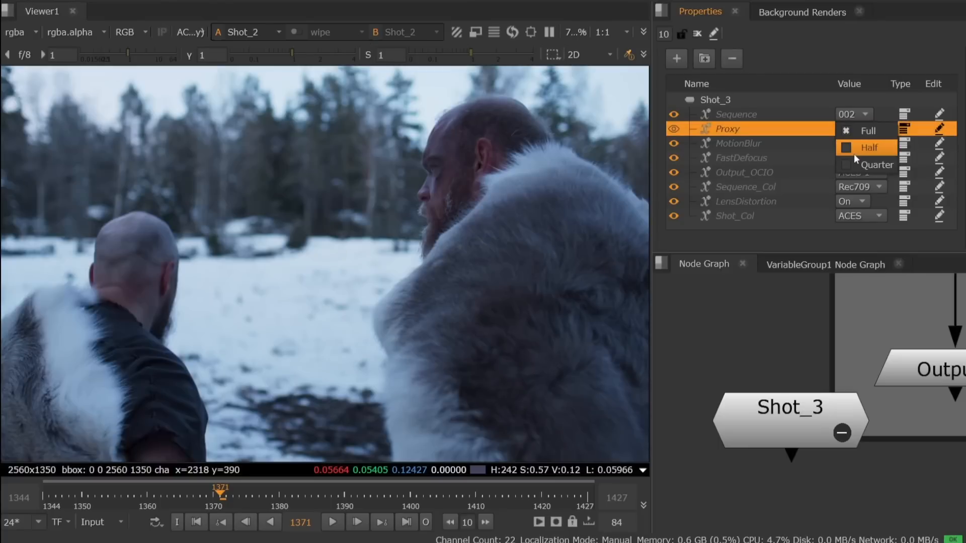
click(853, 148)
click(715, 105)
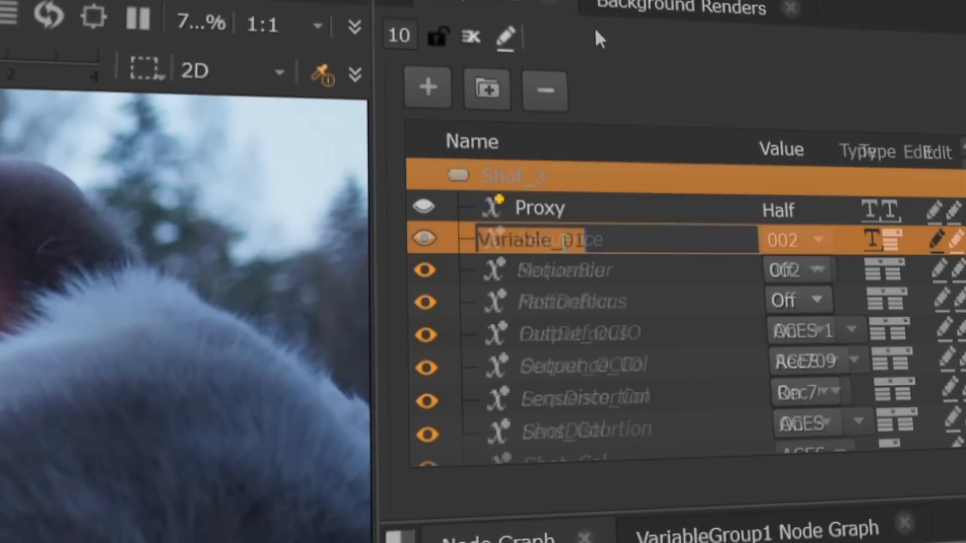
text(FPS)
key(Return)
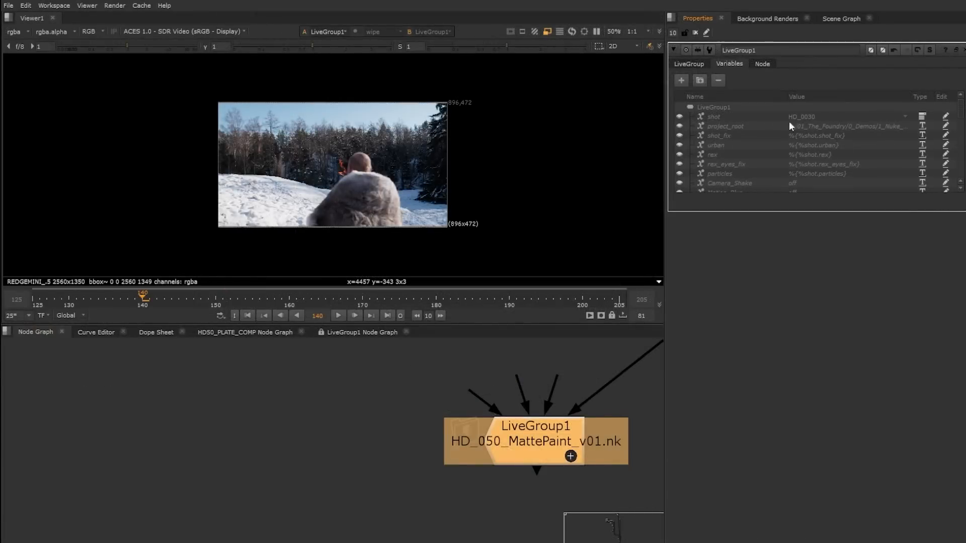
Step: Make LiveGroup1 editable and add a new variable to its variables list
click(689, 64)
click(786, 80)
click(728, 64)
click(726, 127)
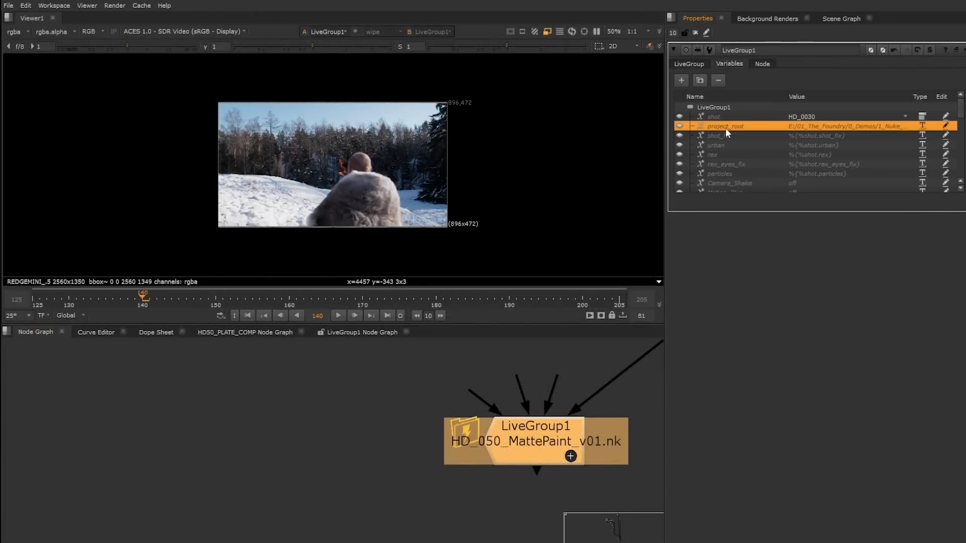
click(710, 117)
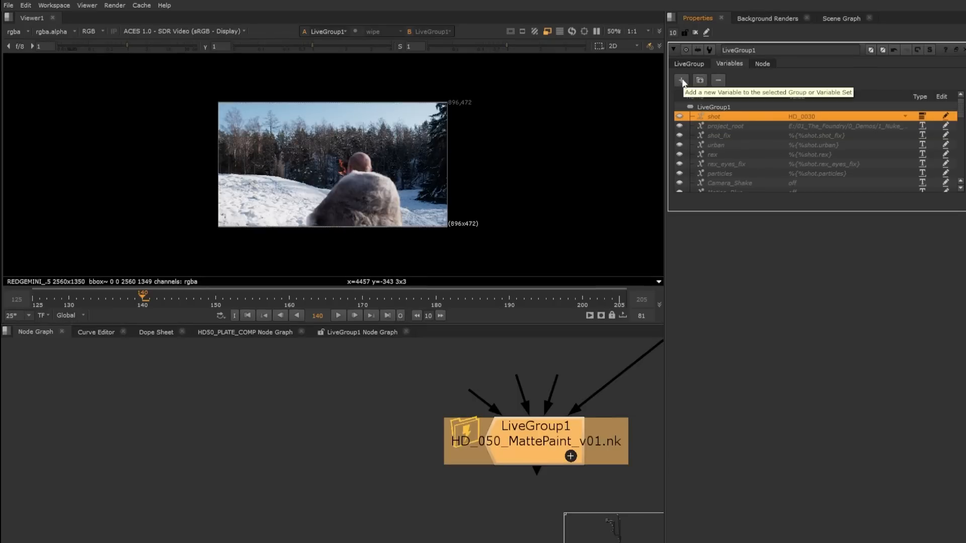
click(682, 80)
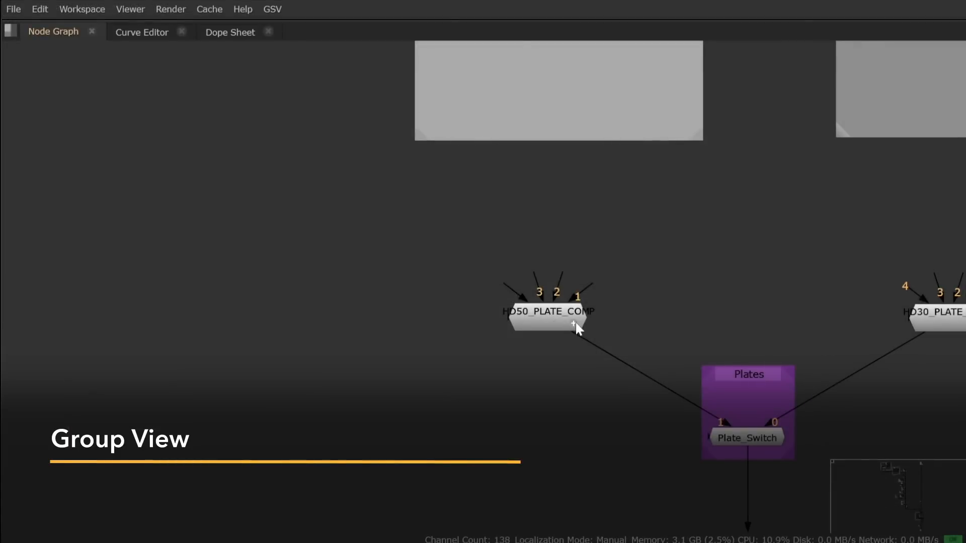
Step: Expand the HD50_PLATE_COMP group in place and examine the node branches inside it, including the section above the blood spatter snow backdrop
click(574, 324)
scroll(119, 146, down, 2)
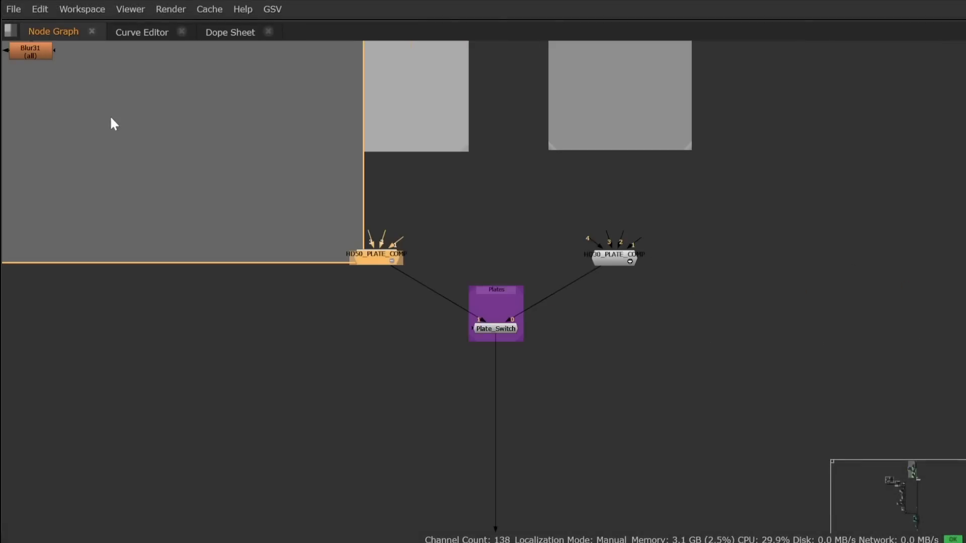
scroll(225, 114, up, 6)
middle_drag(224, 115, 489, 432)
scroll(483, 393, down, 3)
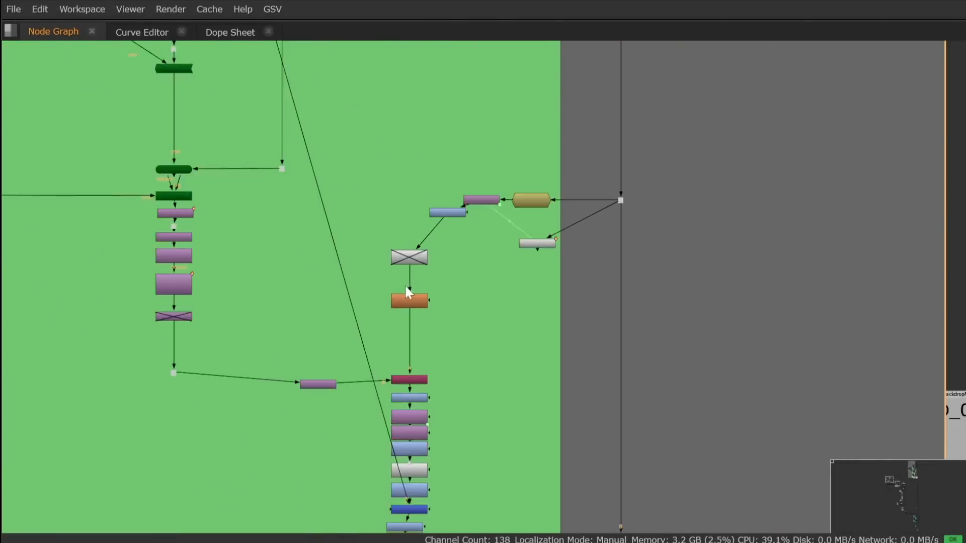
middle_drag(311, 93, 390, 408)
middle_drag(371, 254, 371, 373)
middle_drag(432, 177, 421, 307)
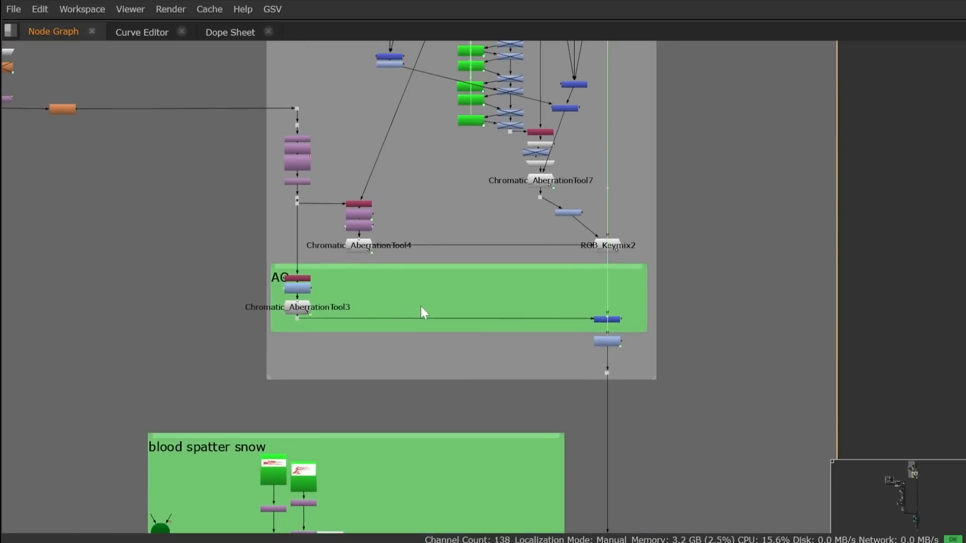
scroll(369, 213, up, 5)
double_click(361, 214)
drag(428, 145, 539, 78)
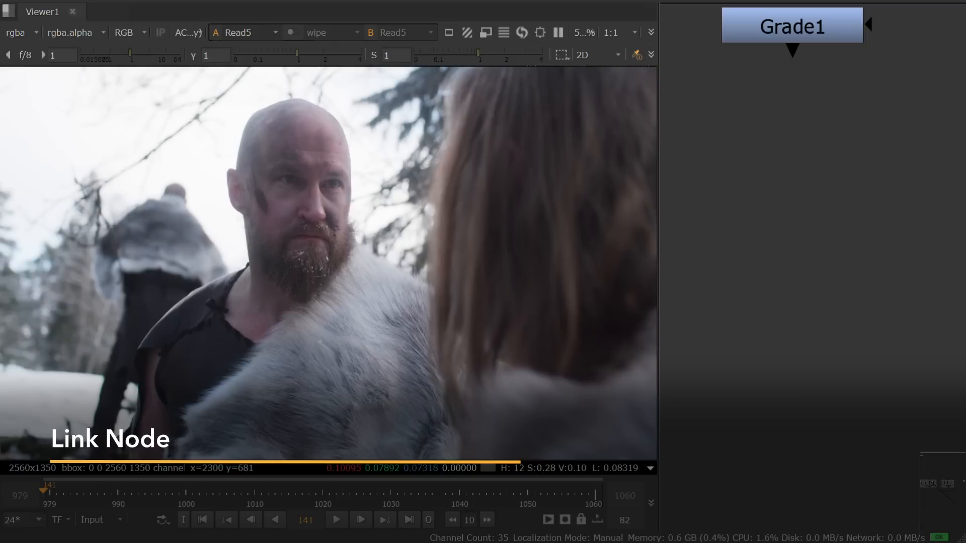
Step: Paste three linked copies of the Grade1 node
key(ctrl+shift+v)
key(ctrl+shift+v)
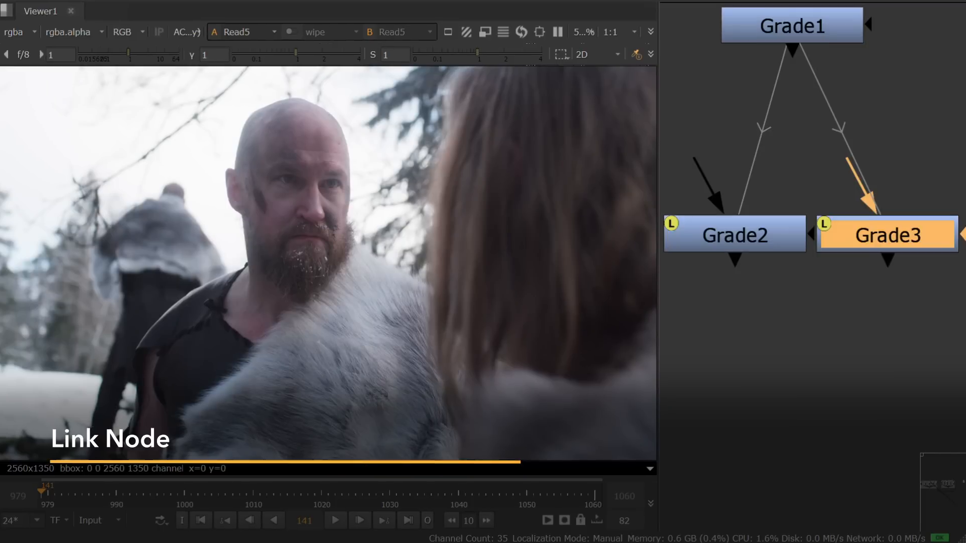
key(ctrl+shift+v)
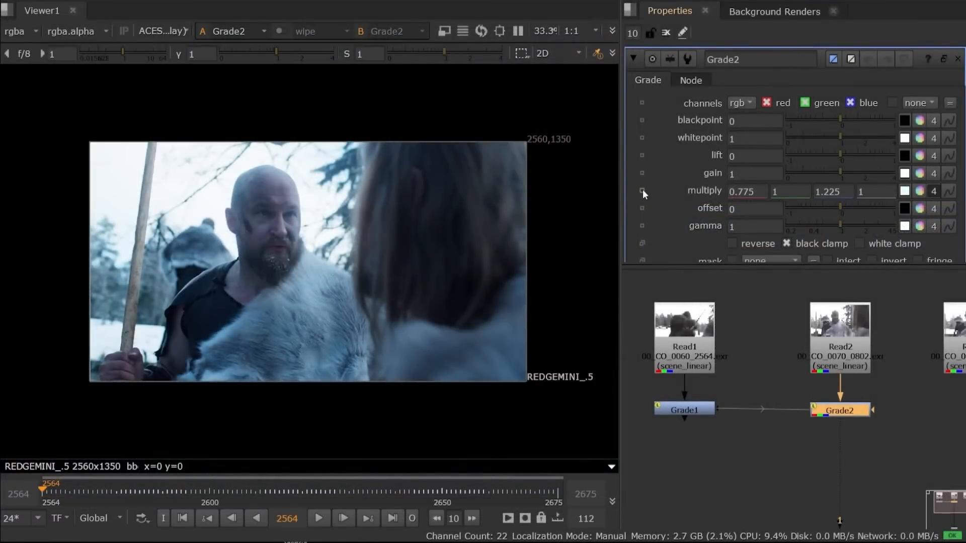
Step: Override the linked Grade2 node's multiply with 0.67, 0.74, 0.81 and compare its settings with Grade1
click(920, 192)
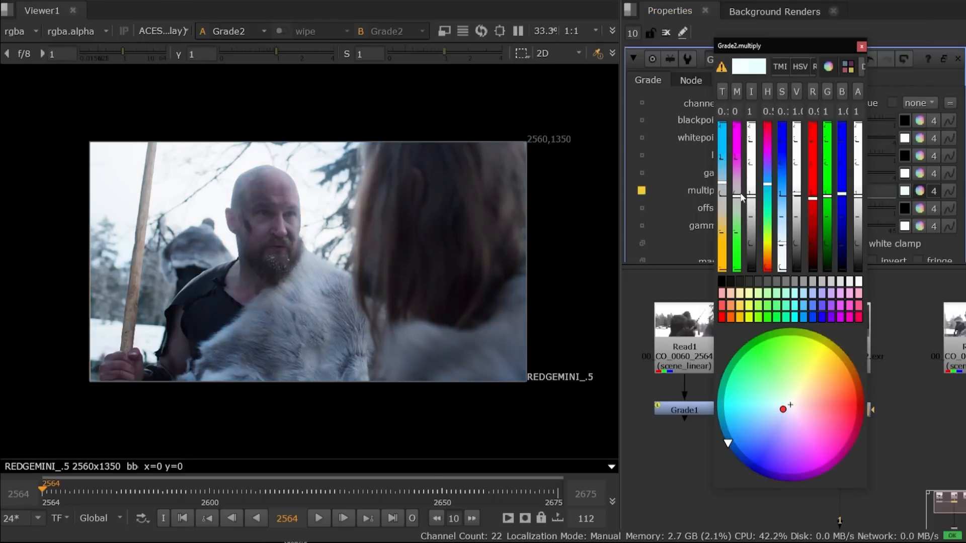
click(861, 46)
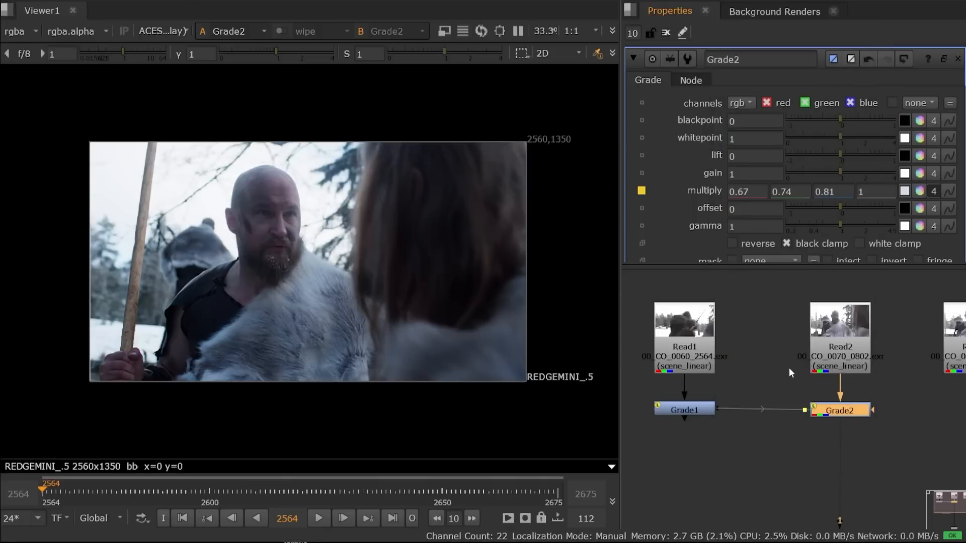
click(688, 413)
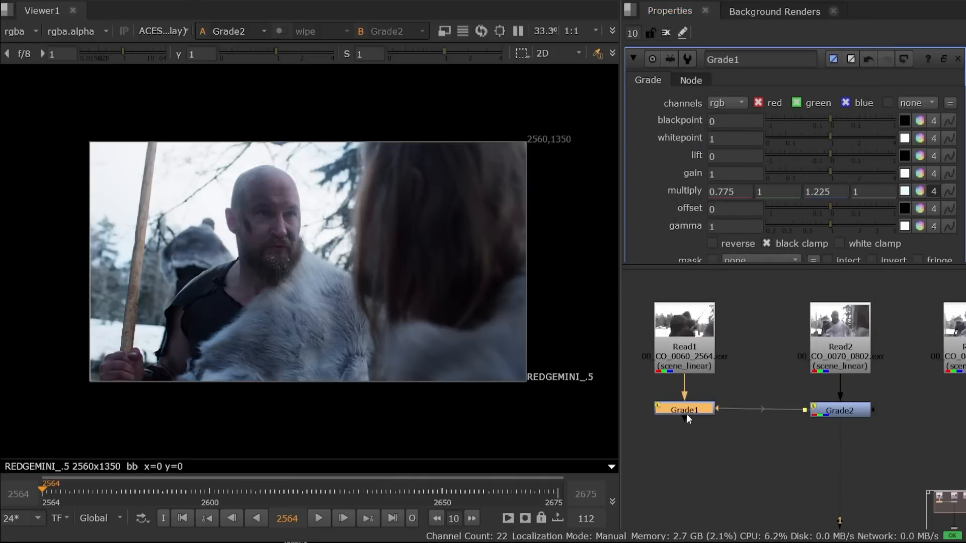
click(835, 412)
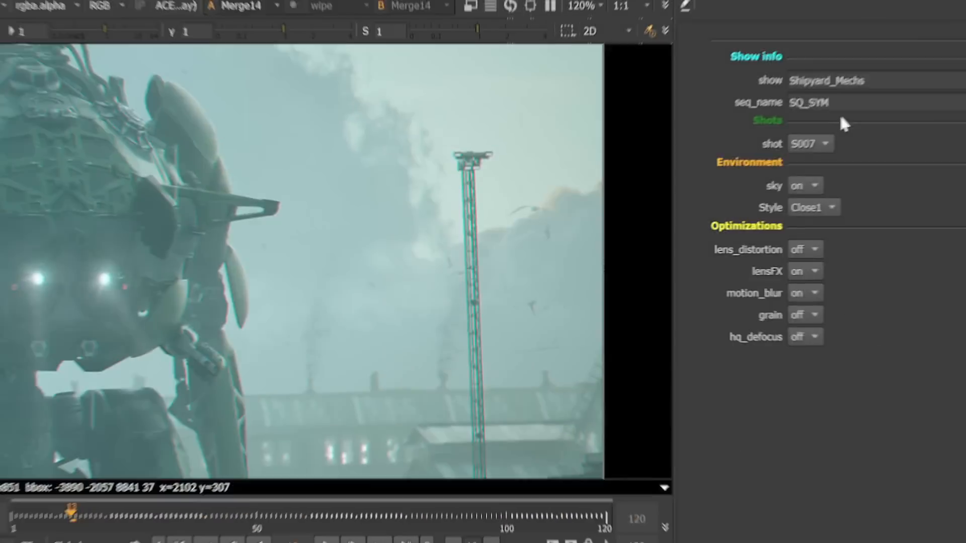
click(797, 151)
click(805, 169)
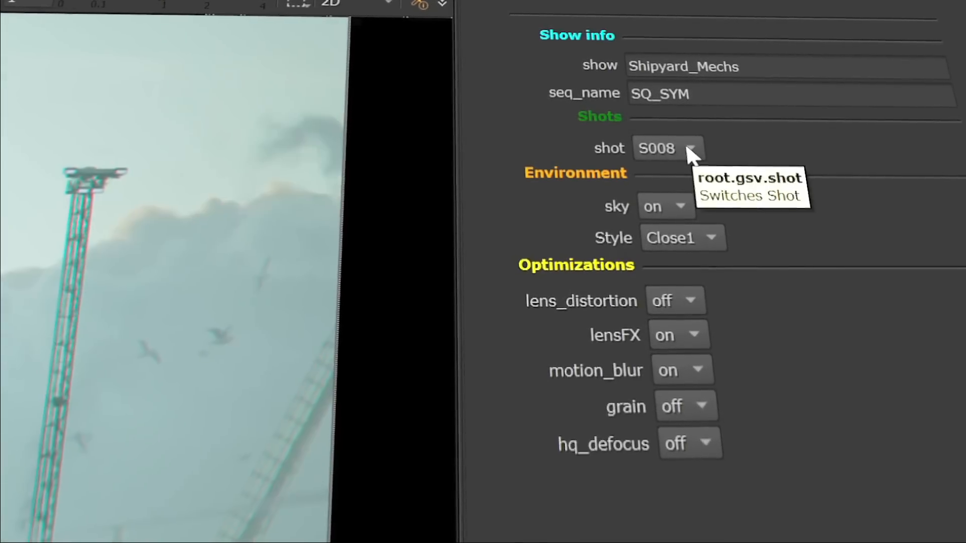
Step: Set the shot to S009 in the custom variables panel and switch the environment's sky off
click(690, 150)
click(671, 173)
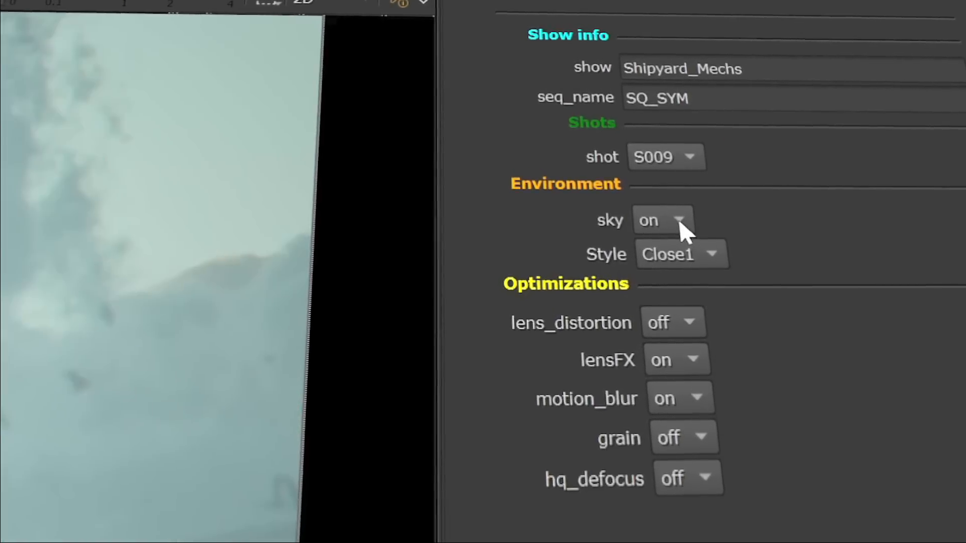
click(679, 222)
click(693, 254)
click(685, 356)
click(665, 319)
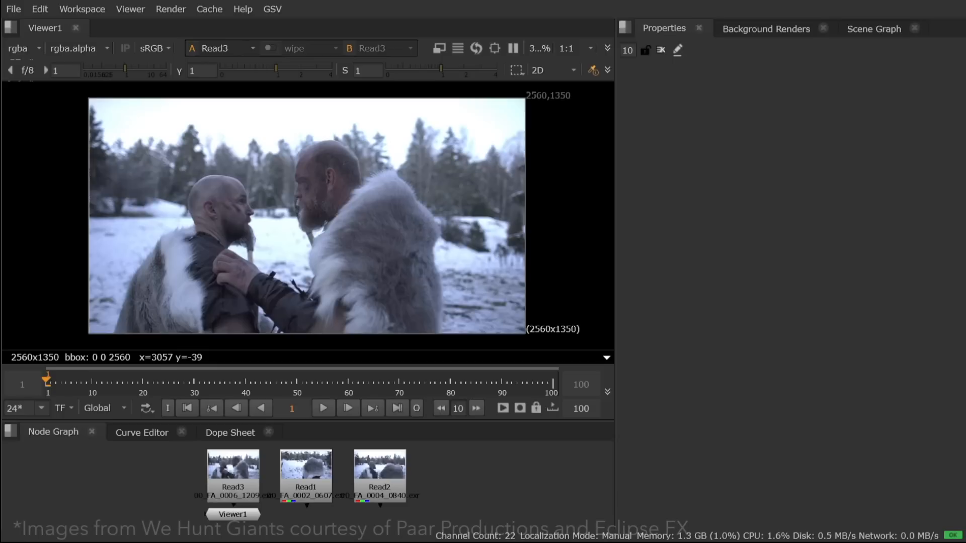
Step: Open the project settings' variables and add a new variable under Root
key(s)
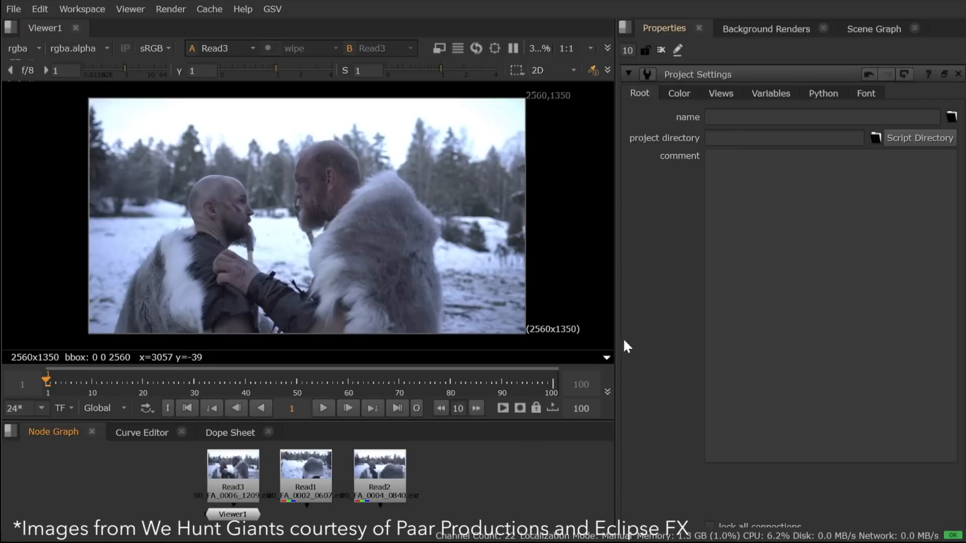
click(779, 92)
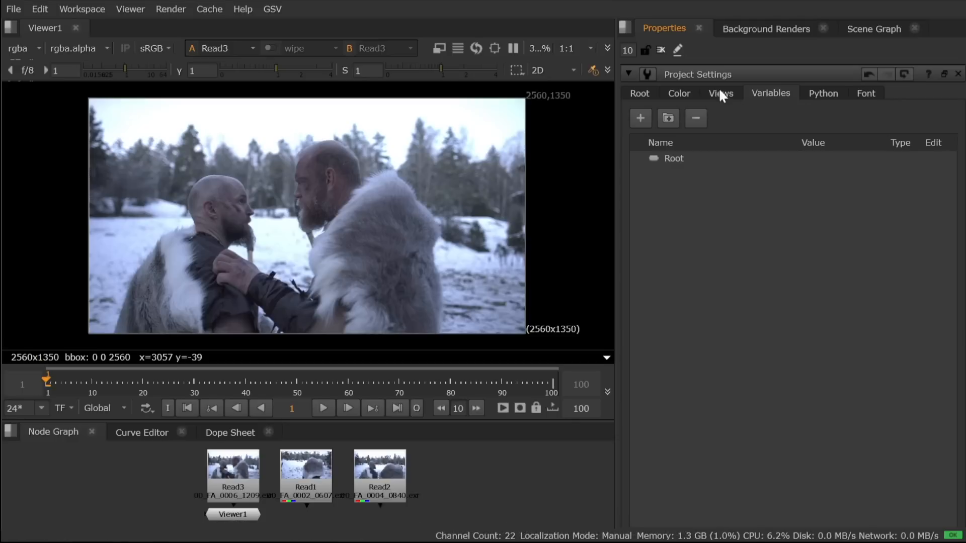
click(641, 118)
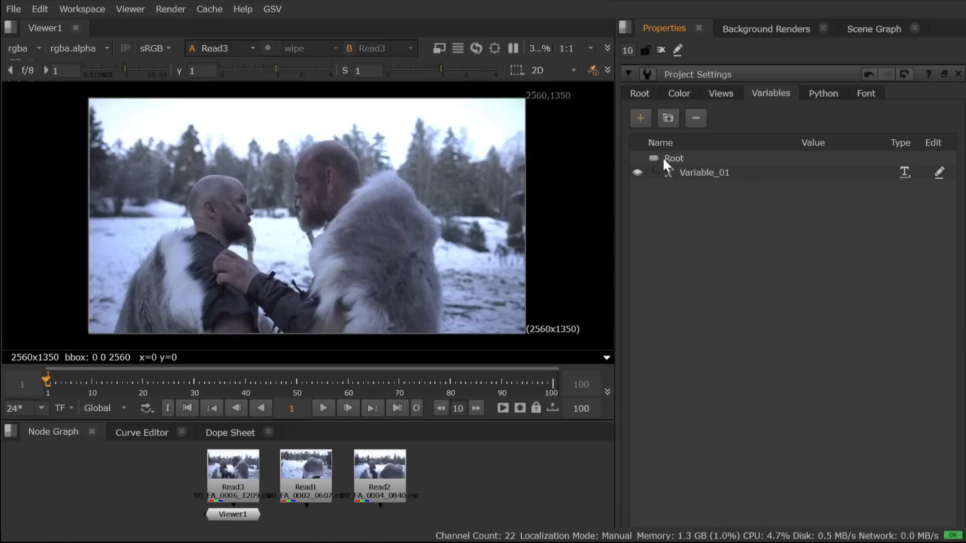
Step: Name the new variable under Root show and set its value to We Hunt Giants
click(902, 172)
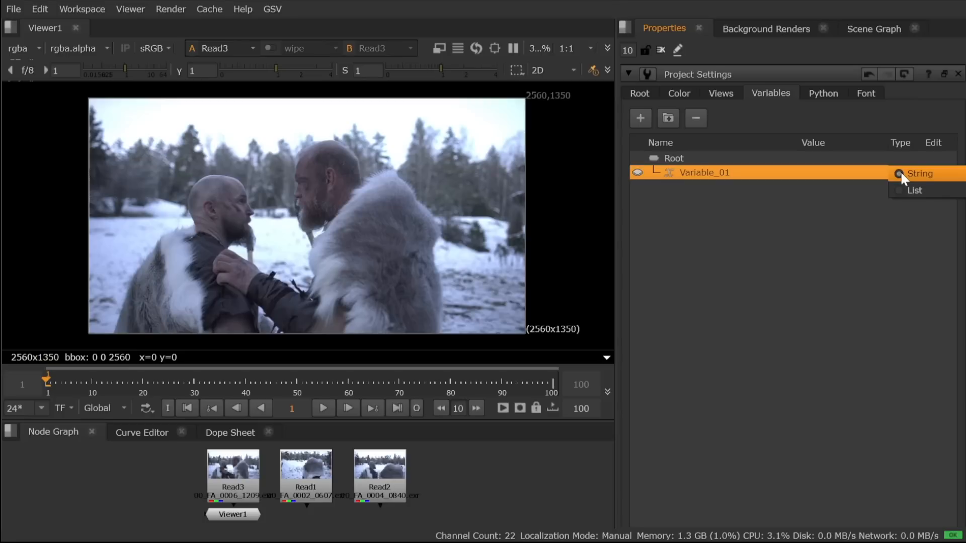
click(773, 190)
double_click(717, 176)
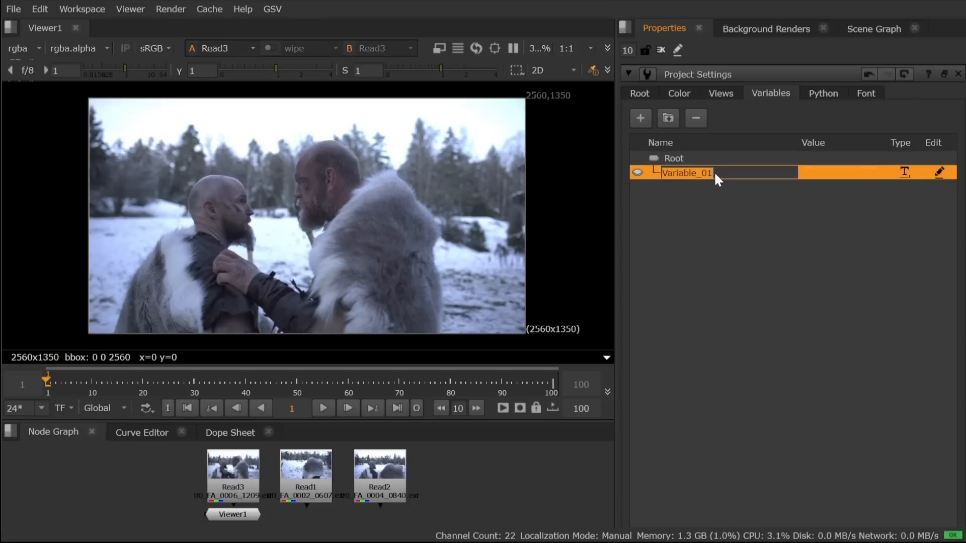
text(show)
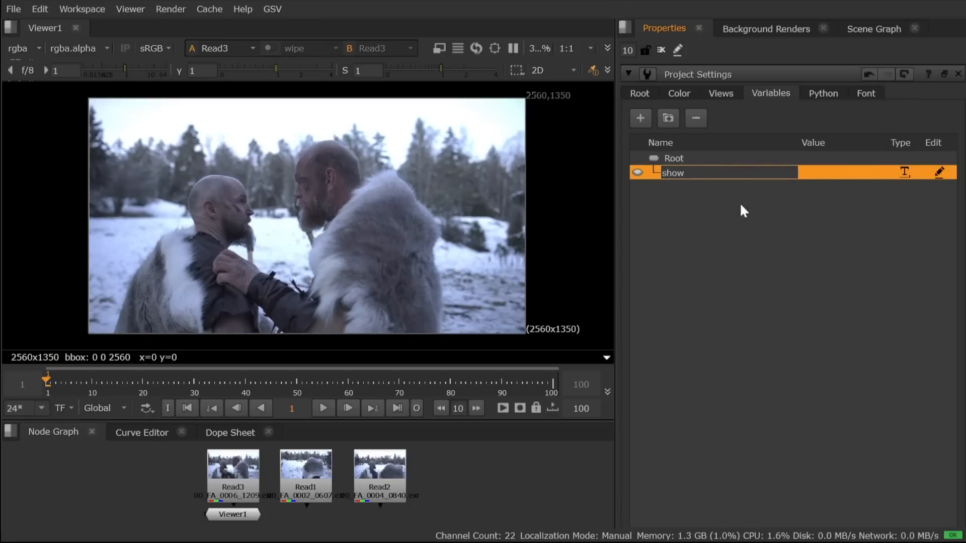
double_click(827, 175)
text(We)
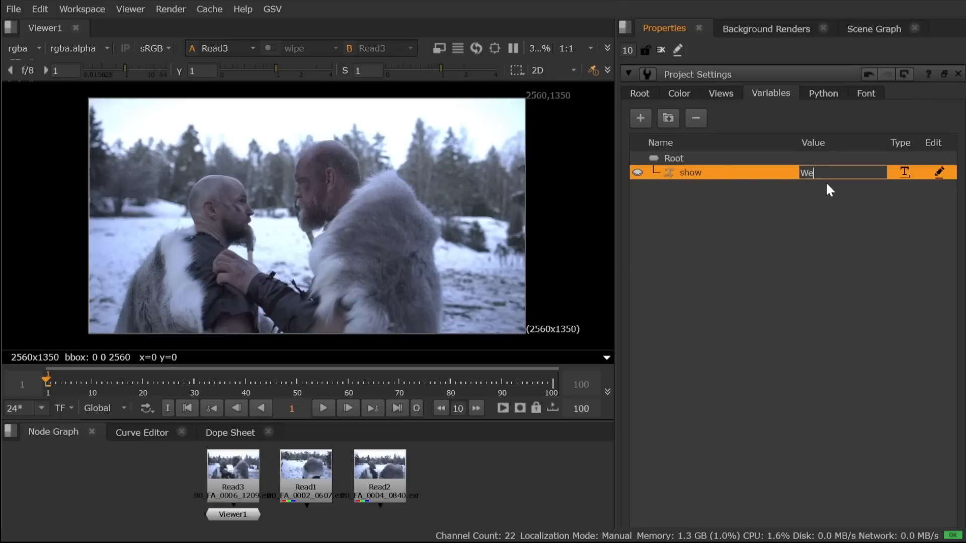
text( Hunt Giants)
click(768, 262)
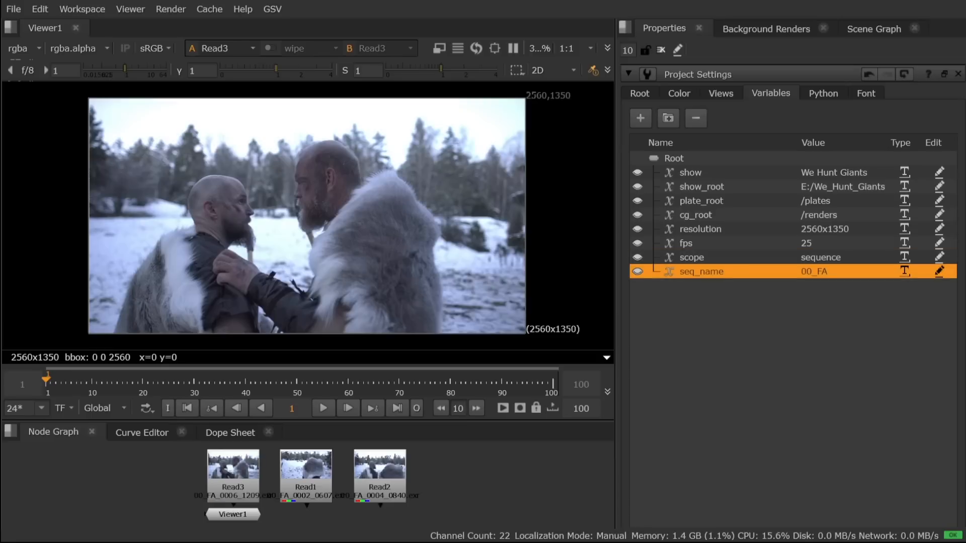
Step: Add another variable under Root, name it shot and change its type to List
click(640, 119)
double_click(706, 286)
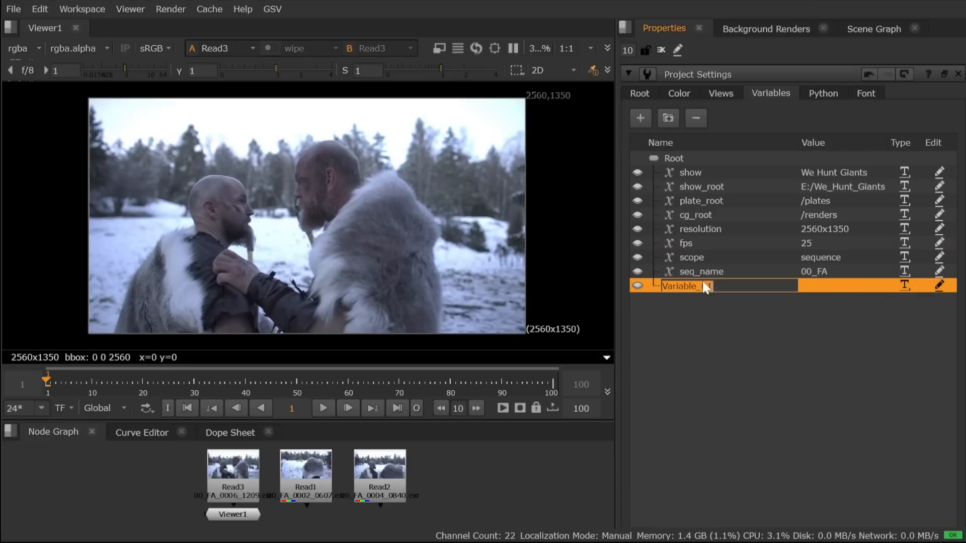
text(shot)
key(Return)
click(905, 285)
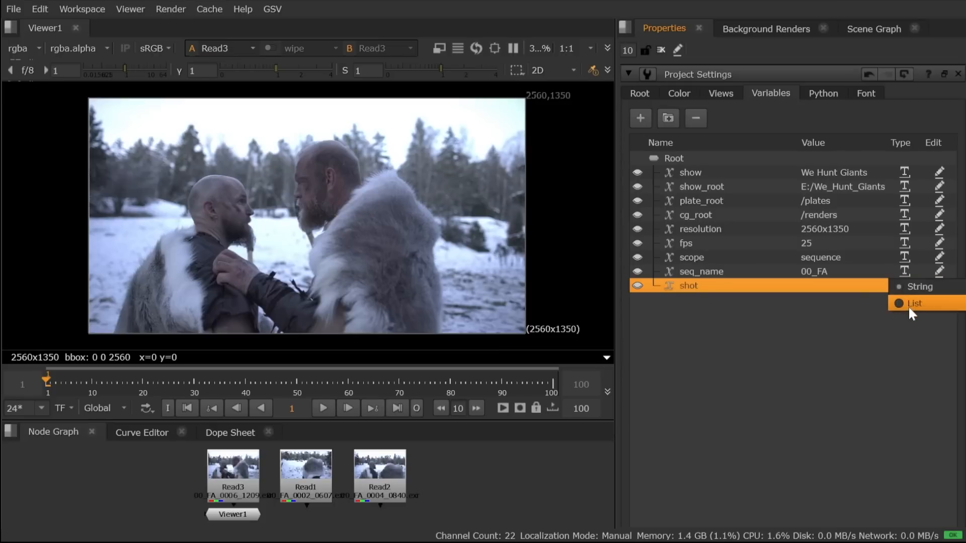
click(911, 304)
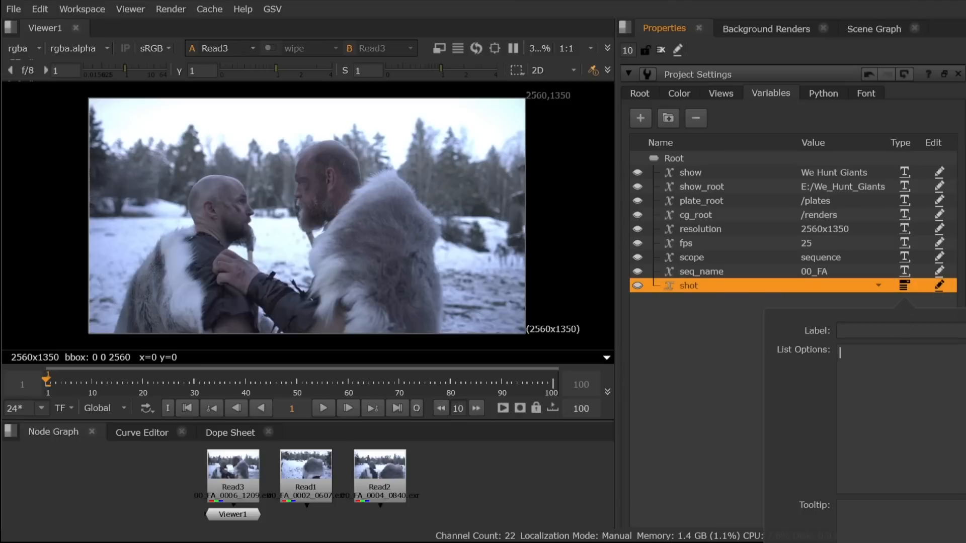
Step: Enter 02, 04 and 06 as the shot variable's list options and check its value choices
text(02)
key(Return)
text(04)
key(Return)
text(06)
click(697, 370)
click(879, 285)
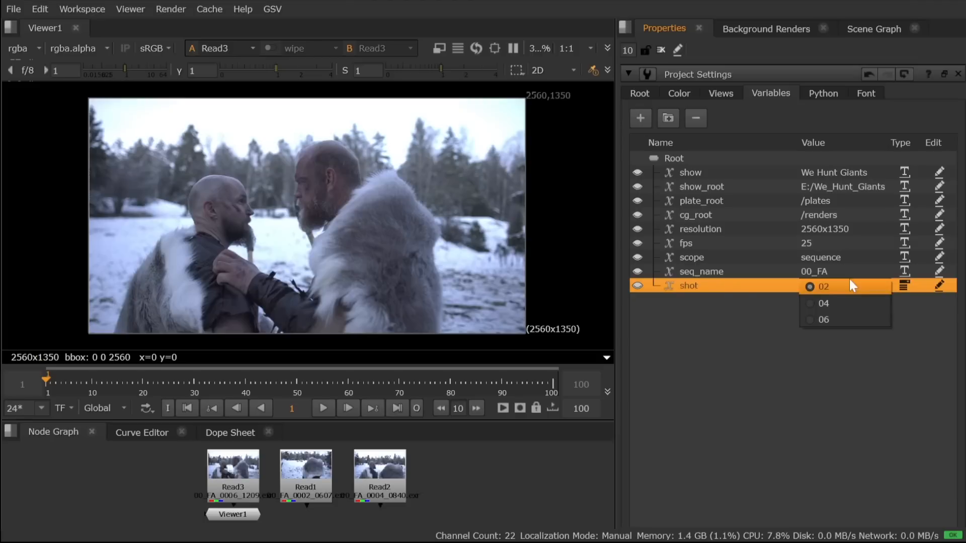
click(695, 302)
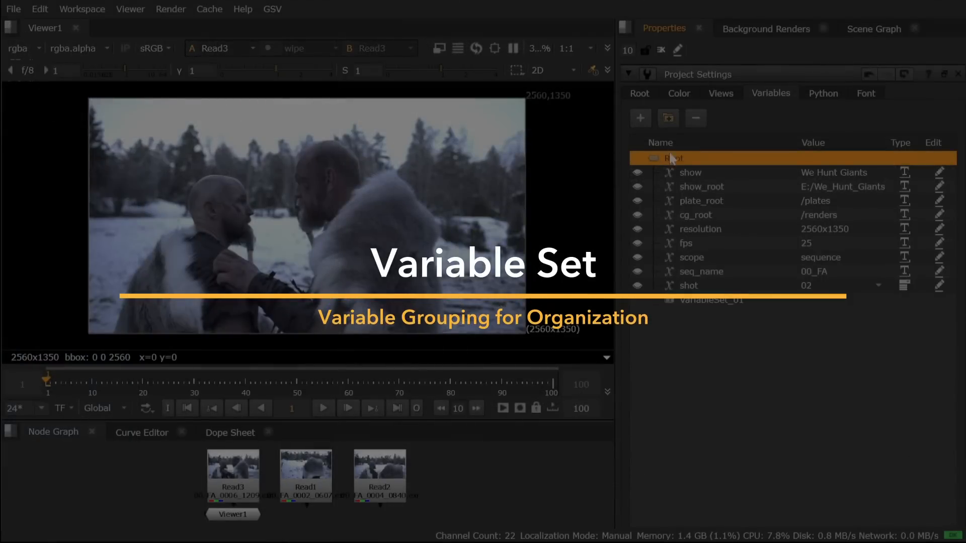
Step: Rename the new variable set as shot_02_plate
double_click(712, 300)
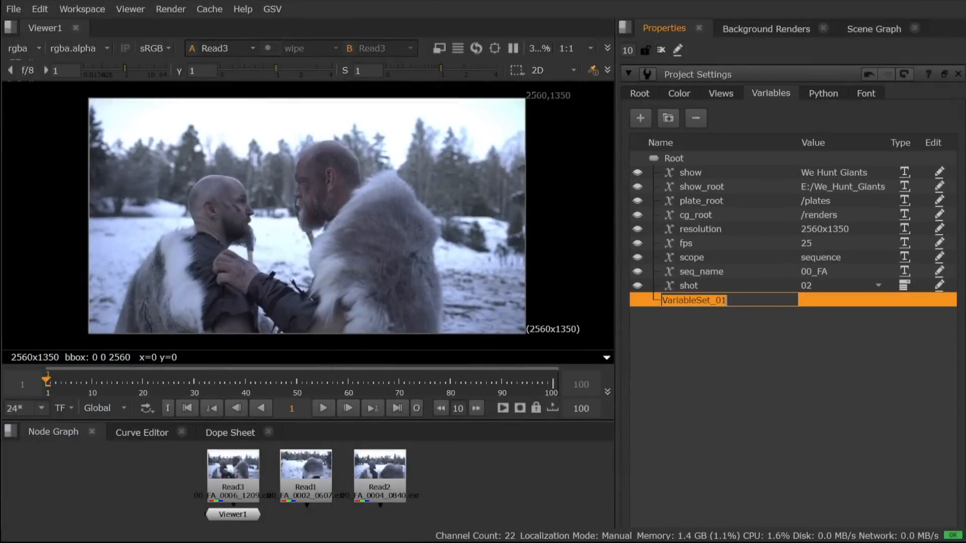
text(shot_)
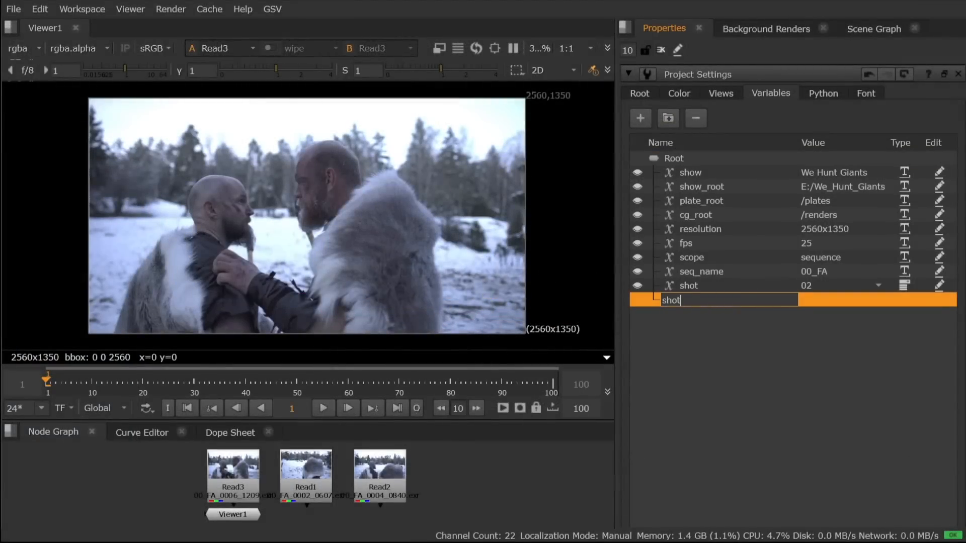
text(02_plate)
key(Return)
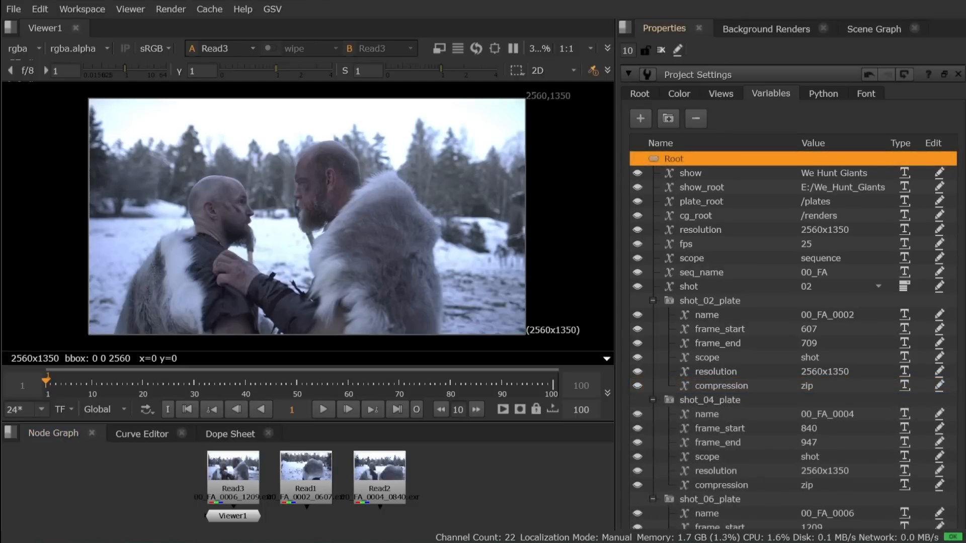
Step: Collapse and expand the shot_02_plate, shot_04_plate and shot_06_plate variable sets to examine their contents
scroll(792, 297, down, 5)
scroll(793, 297, down, 1)
click(653, 155)
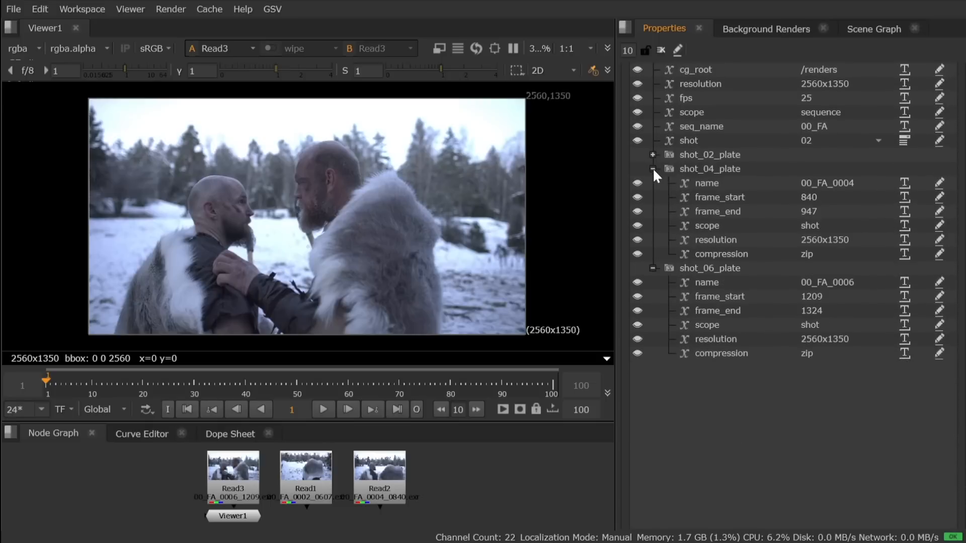
click(653, 169)
click(653, 182)
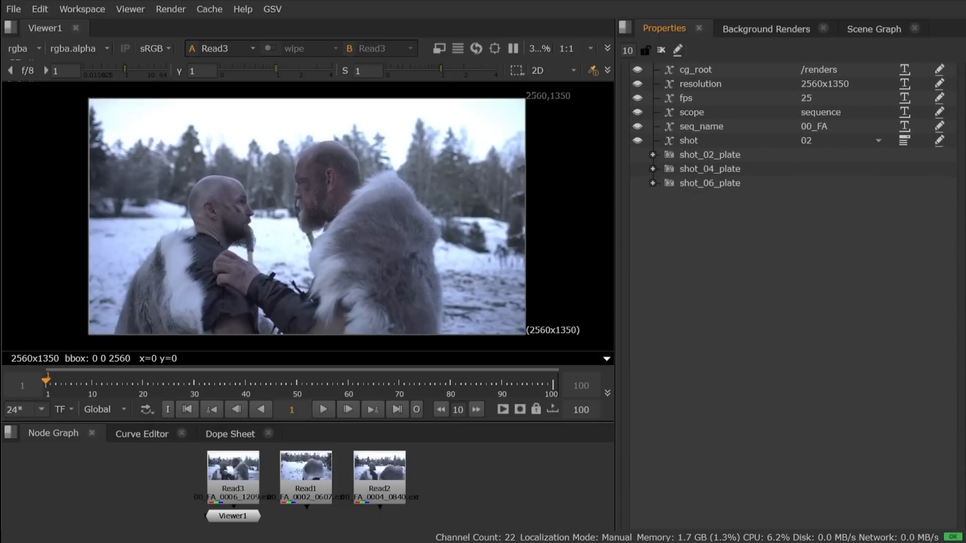
scroll(951, 212, up, 5)
scroll(956, 217, up, 1)
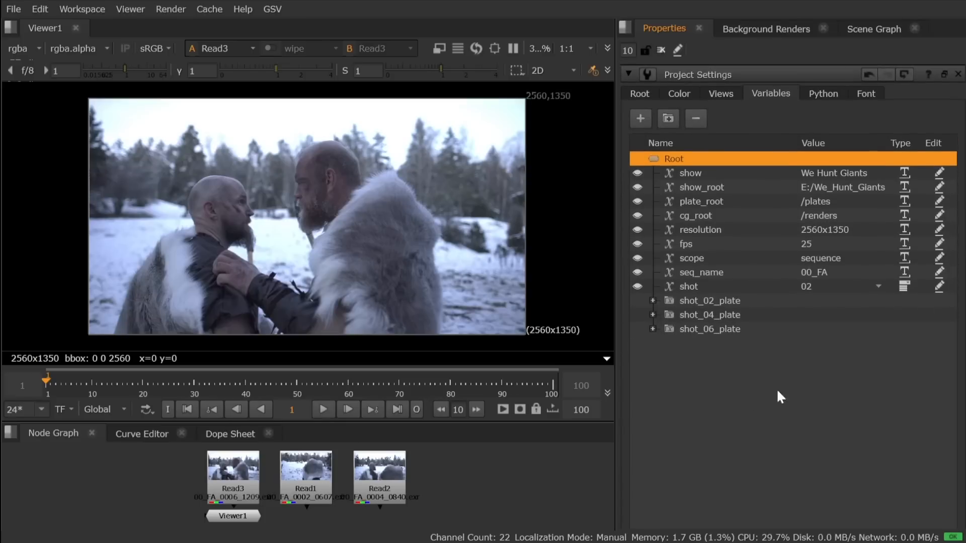
click(652, 300)
click(652, 399)
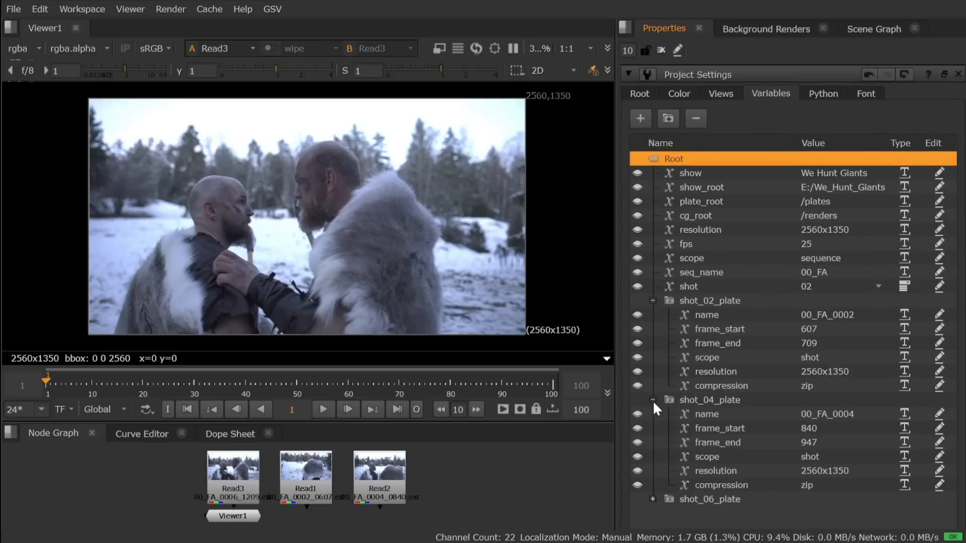
click(653, 498)
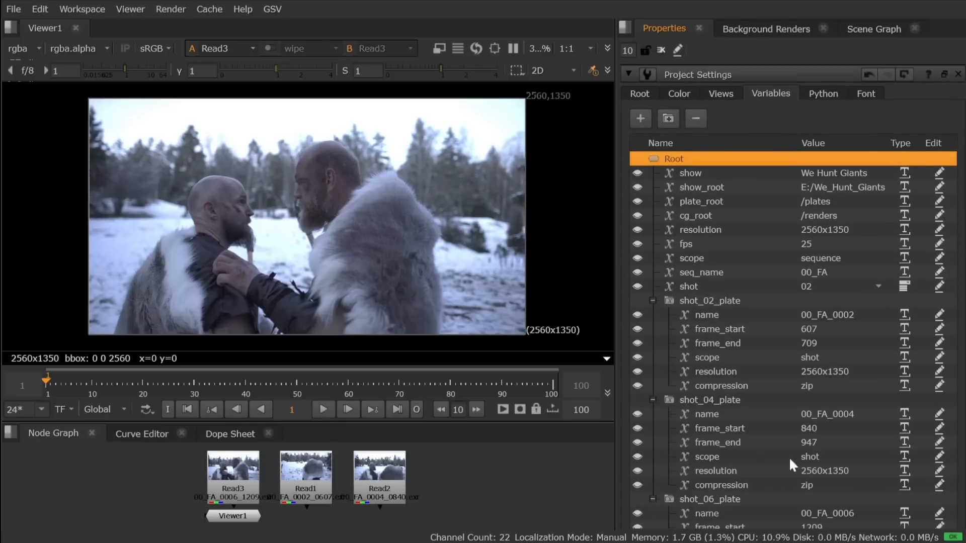
scroll(820, 457, down, 2)
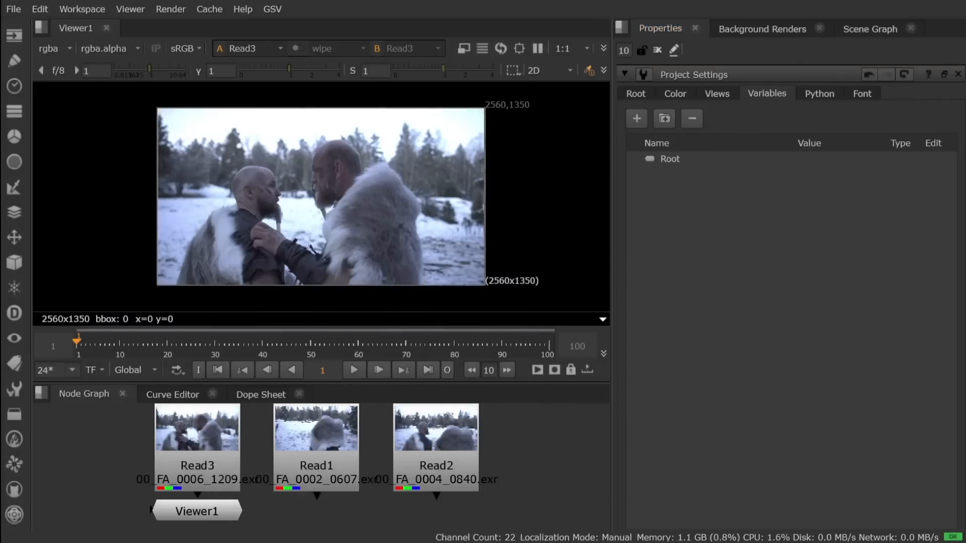
Step: Load the Standard graph scope variables into the project, replacing the existing variables
click(272, 9)
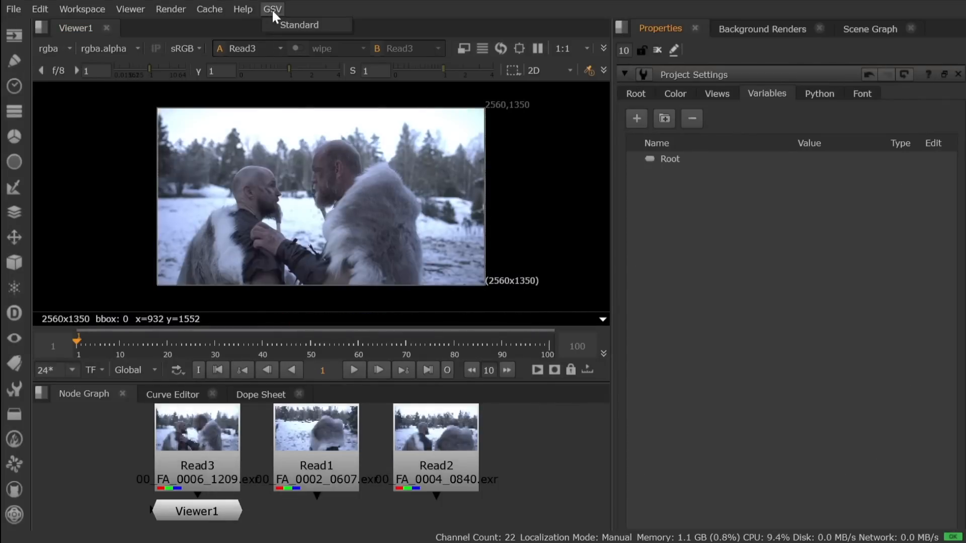
click(284, 24)
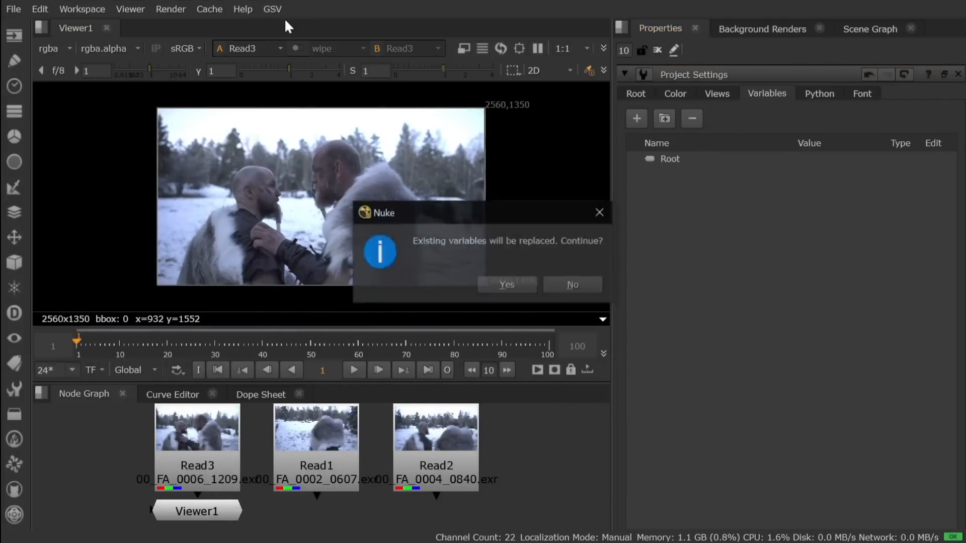
click(497, 285)
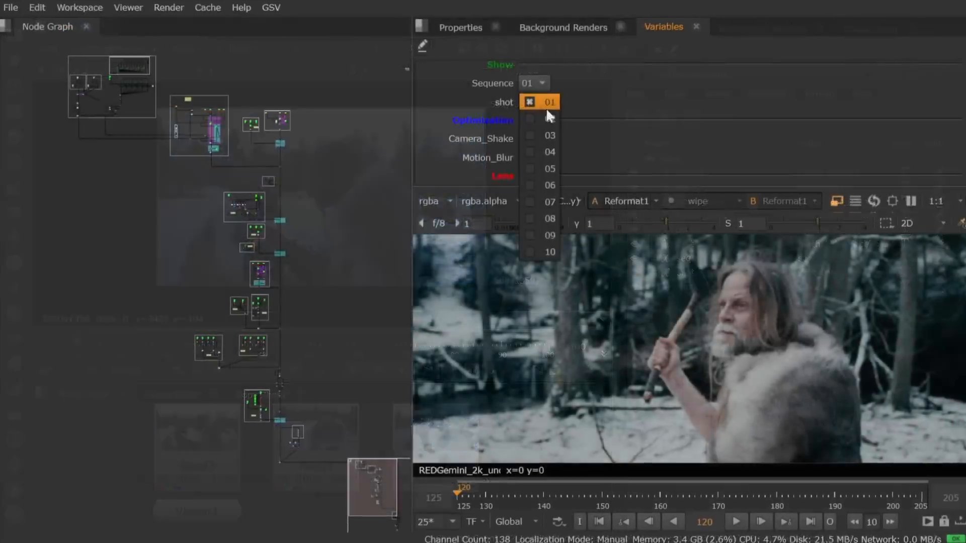
Step: Switch the shot variable in the custom variables panel one value at a time from 02 through 10, viewing each shot
click(548, 98)
click(539, 98)
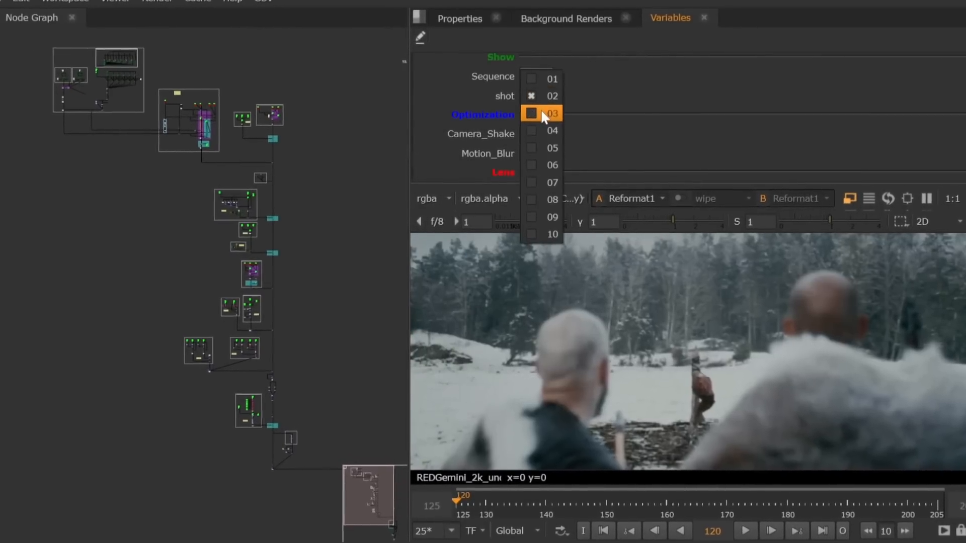
click(540, 116)
click(539, 98)
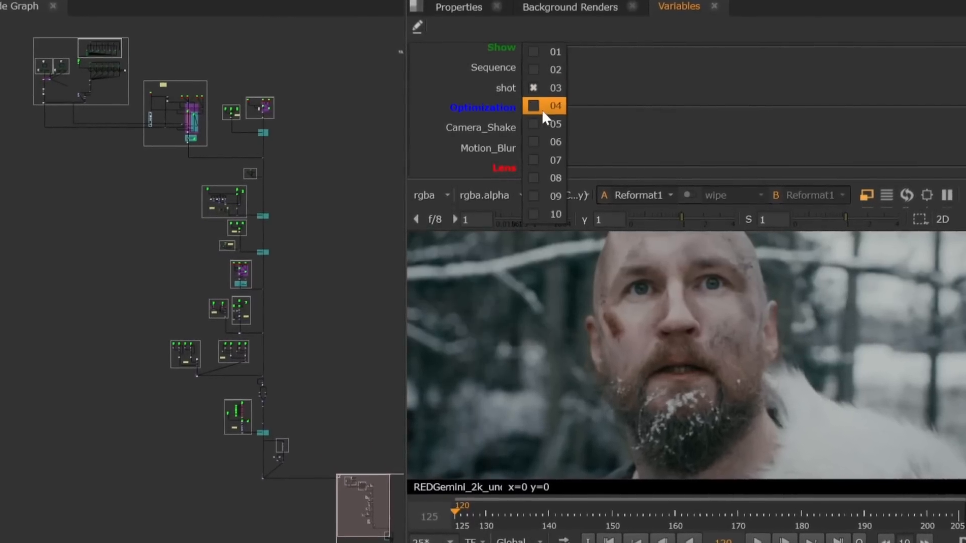
click(541, 108)
click(550, 92)
click(554, 108)
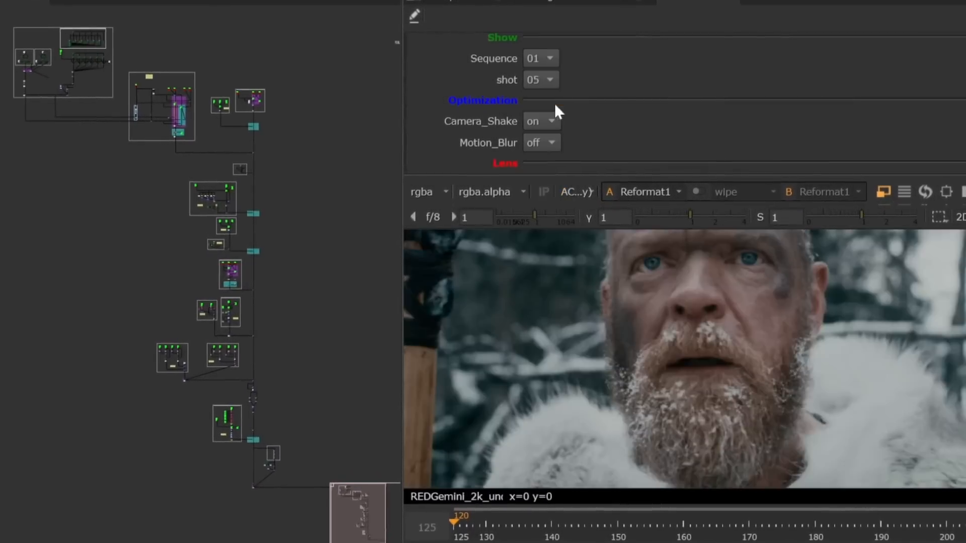
click(549, 80)
click(553, 94)
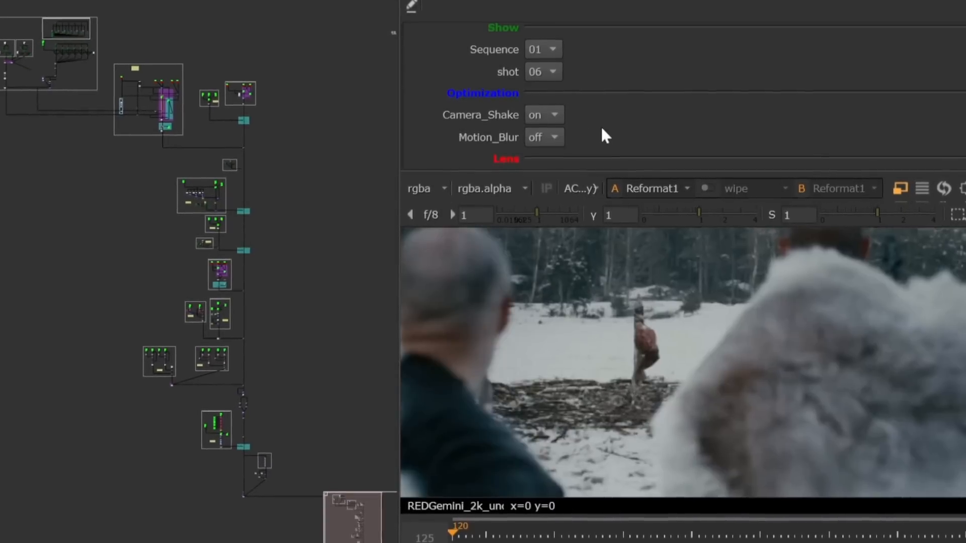
click(553, 72)
click(559, 87)
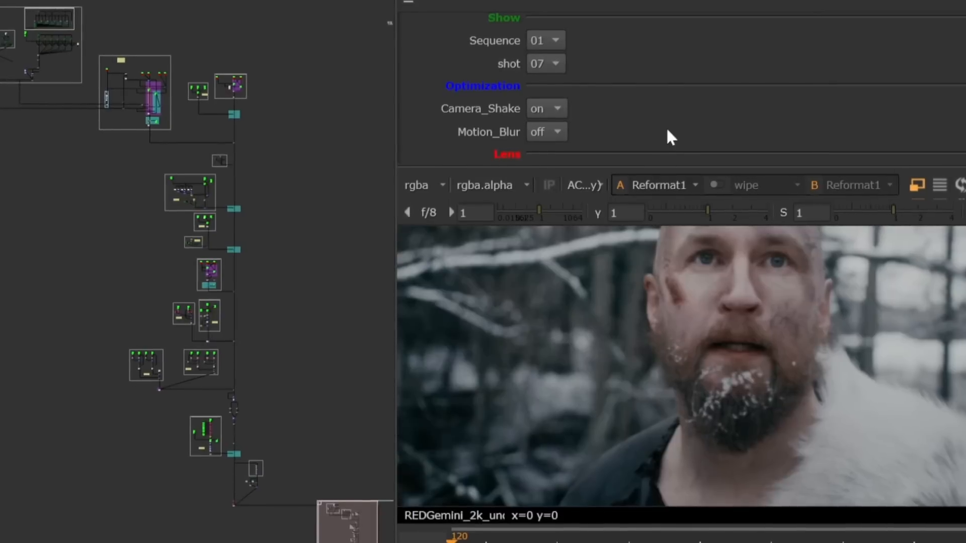
click(558, 70)
click(562, 79)
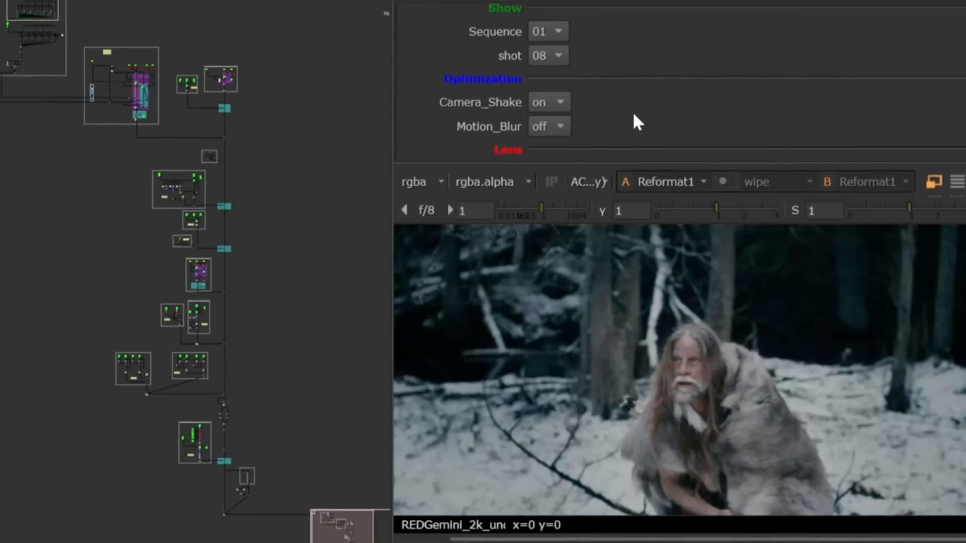
click(559, 55)
click(564, 71)
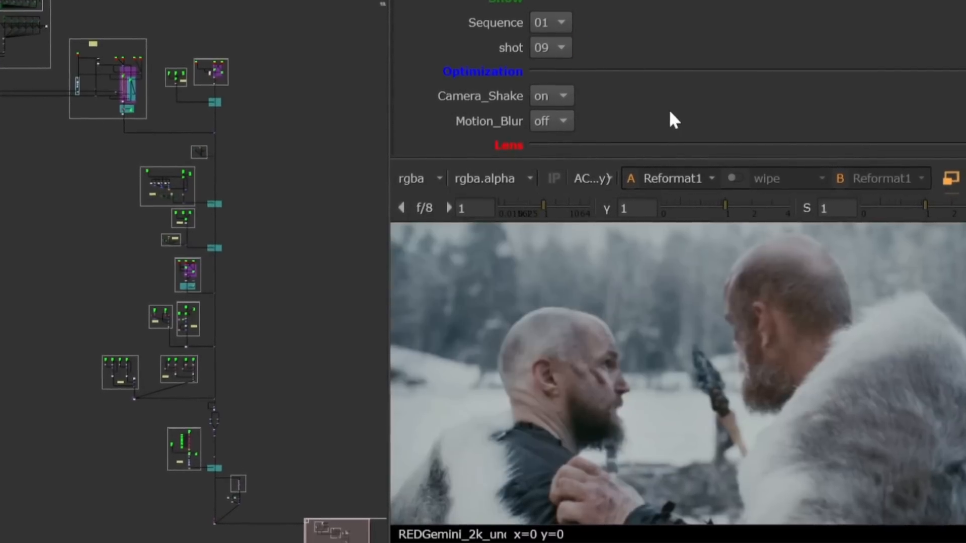
click(559, 49)
click(570, 64)
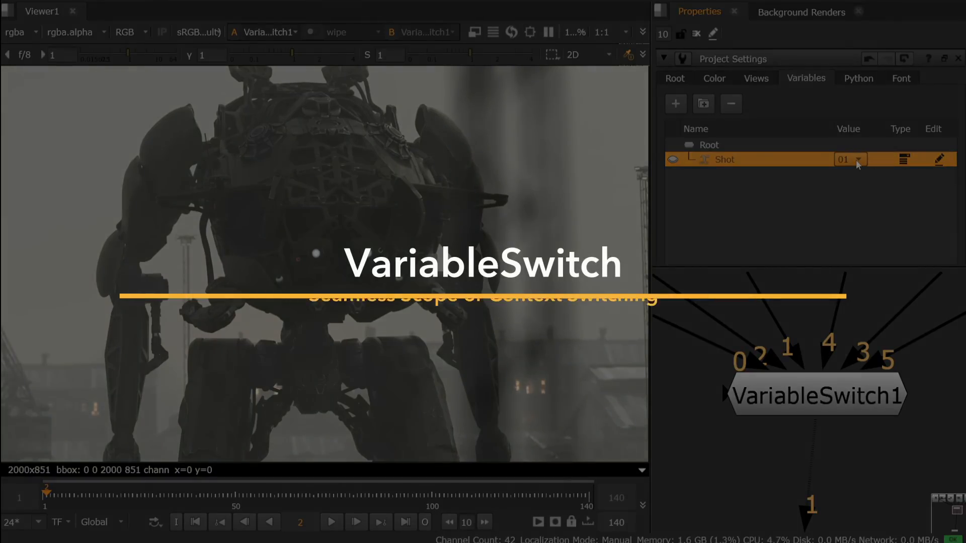
Step: Step the Shot variable in the project settings through 02, 03, 04, 05 and 06 to switch the VariableSwitch1 output
click(855, 159)
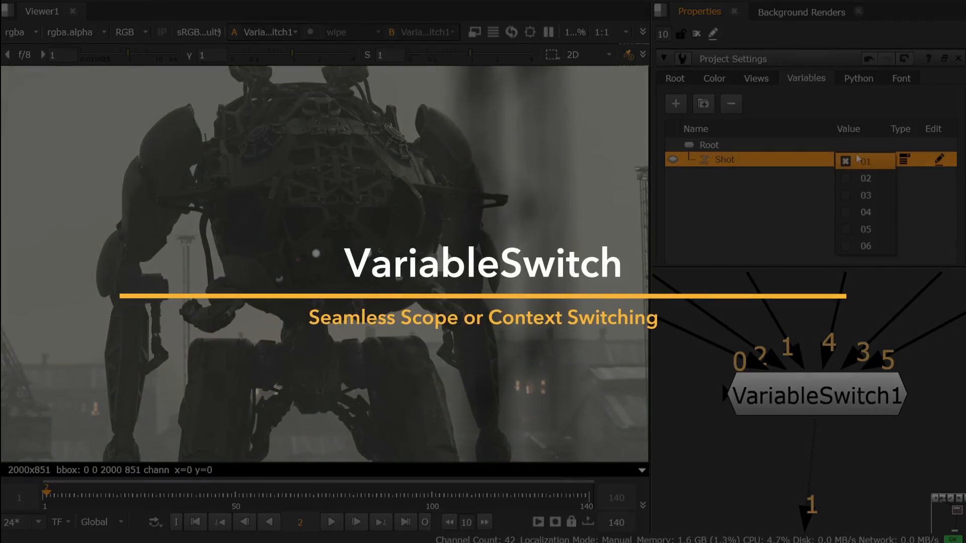
click(855, 173)
click(855, 159)
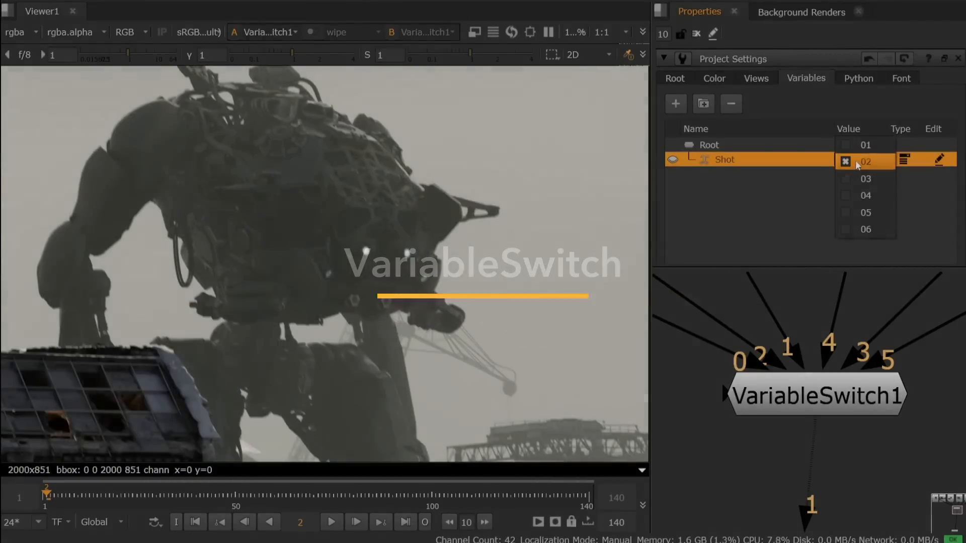
click(856, 171)
click(856, 163)
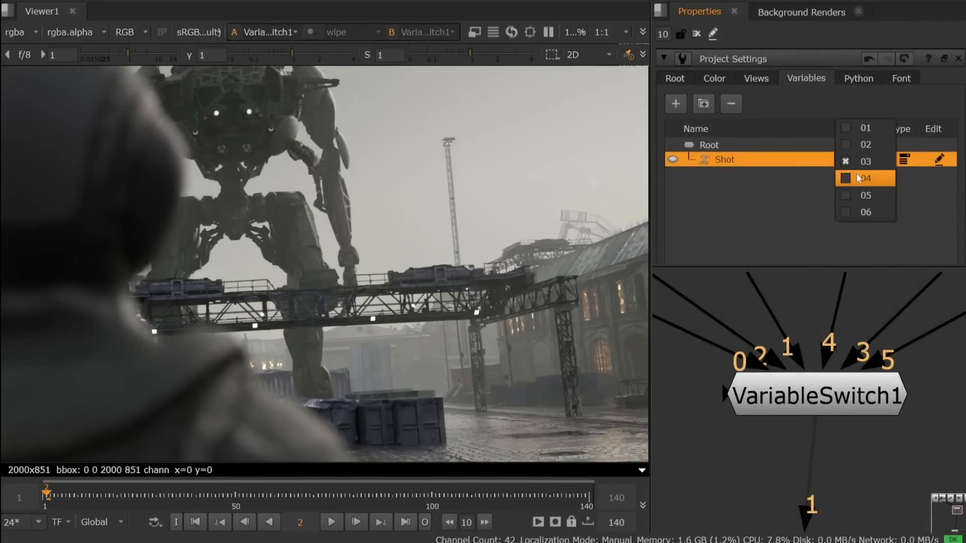
click(858, 176)
click(855, 159)
click(855, 176)
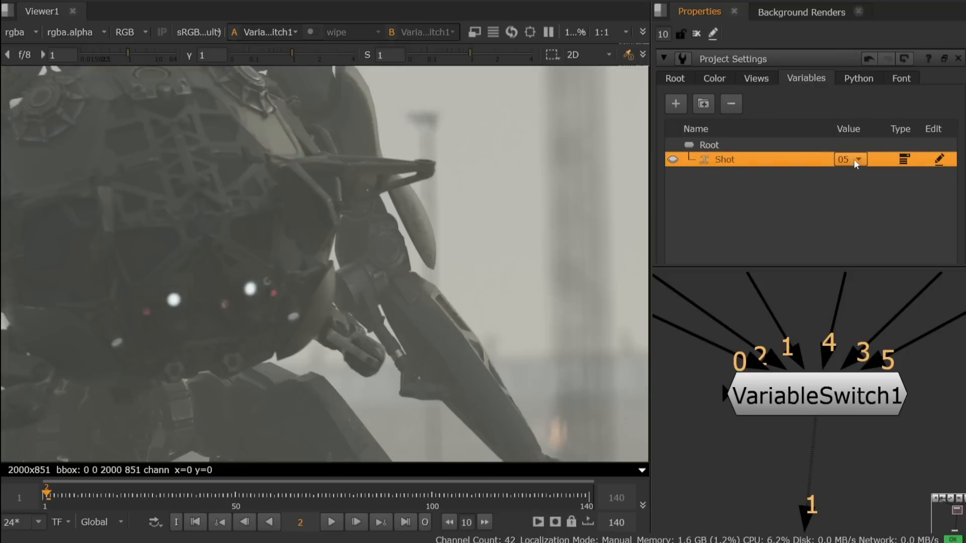
click(854, 160)
click(854, 179)
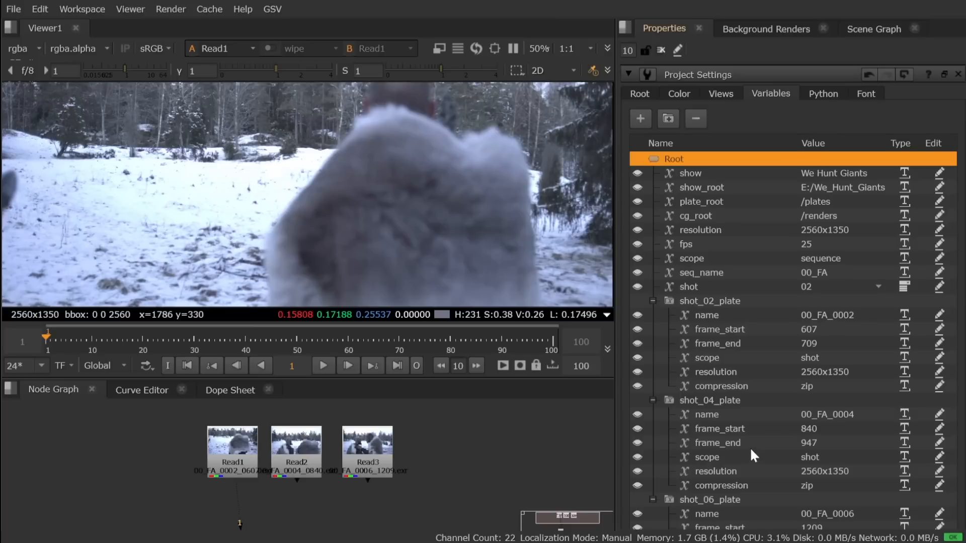
Step: Add a VariableSwitch node fed by Read1, Read2 and Read3 and place it below them in the node graph
drag(88, 414, 420, 484)
key(Tab)
text(vari)
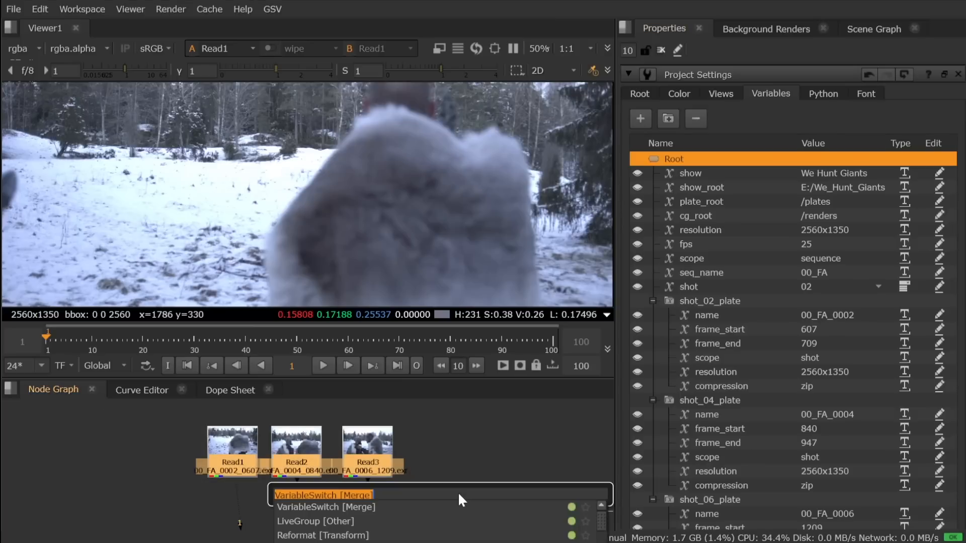
key(Return)
drag(360, 487, 302, 516)
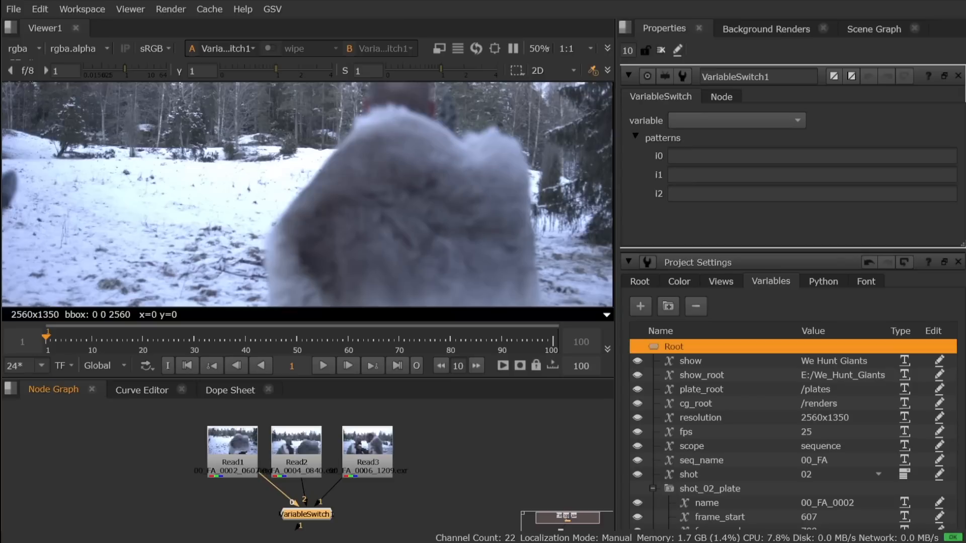
Step: Set VariableSwitch1's variable to shot and enter the patterns 02 for i0, 04 for i1 and 06 for i2
click(766, 122)
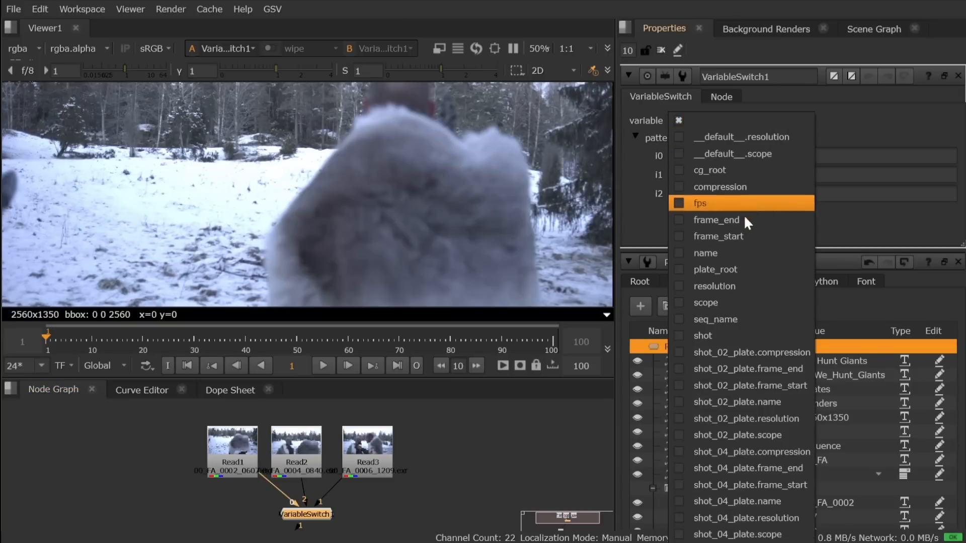
click(730, 333)
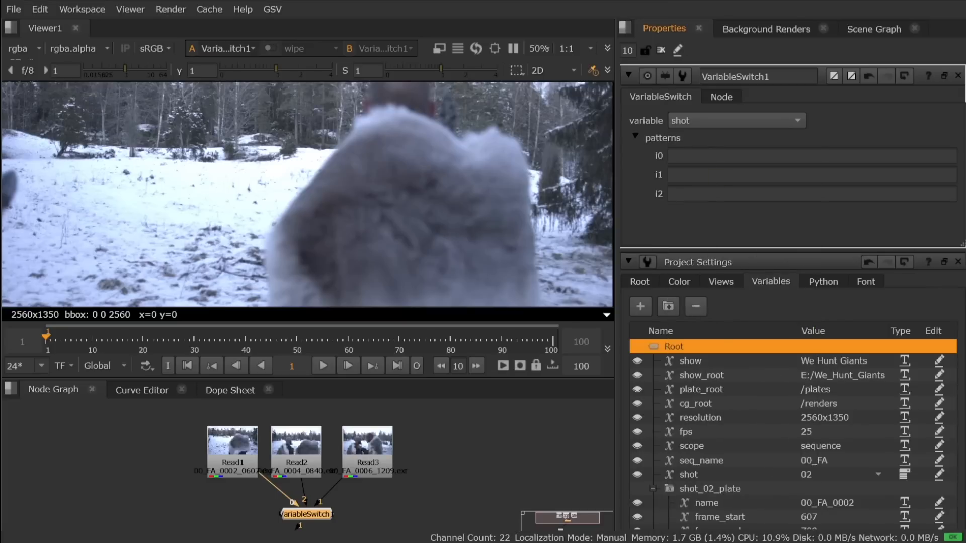
click(709, 157)
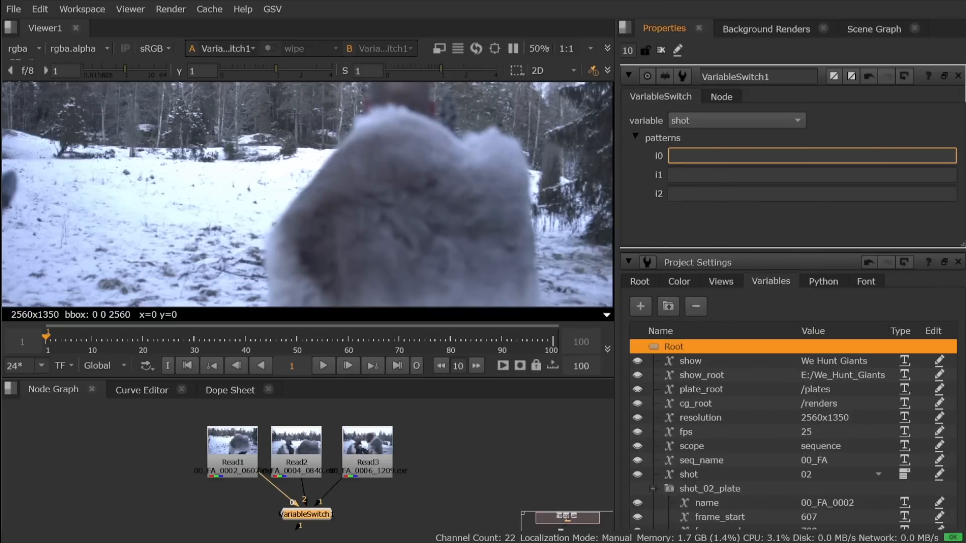
click(871, 475)
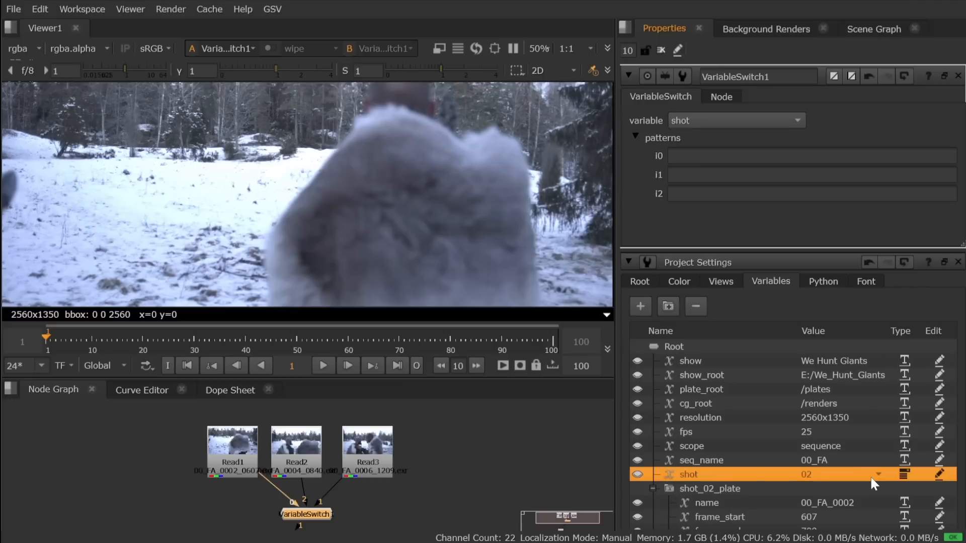
click(871, 475)
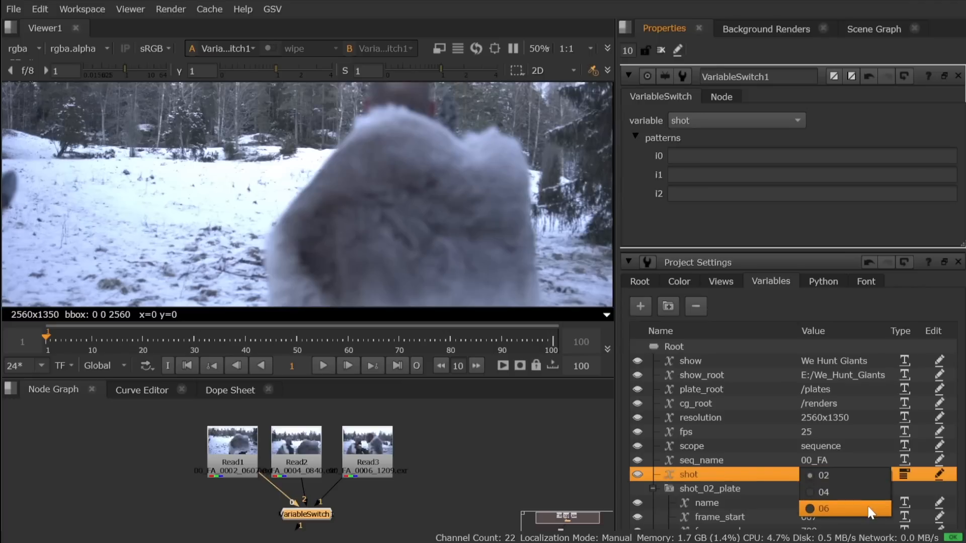
click(705, 159)
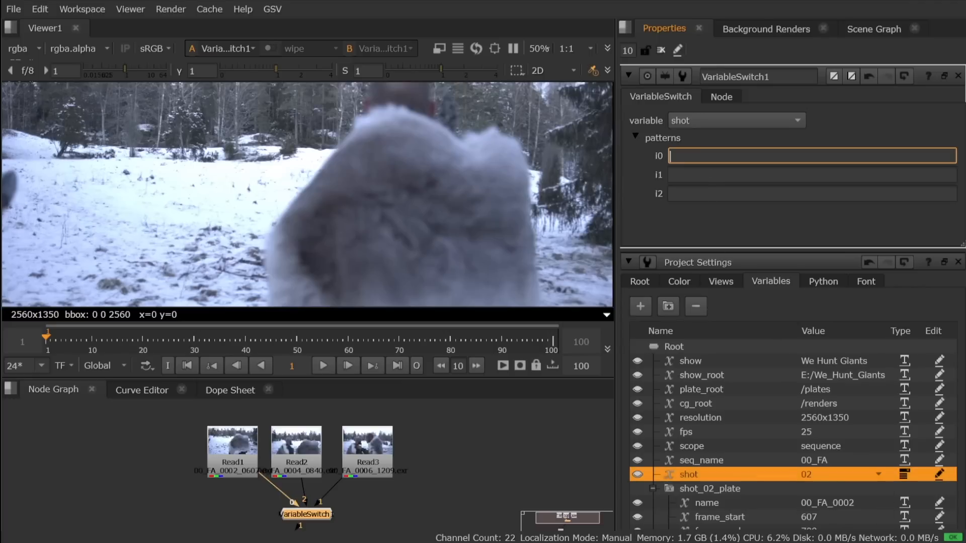
text(2)
key(Tab)
text(04)
key(Tab)
text(06)
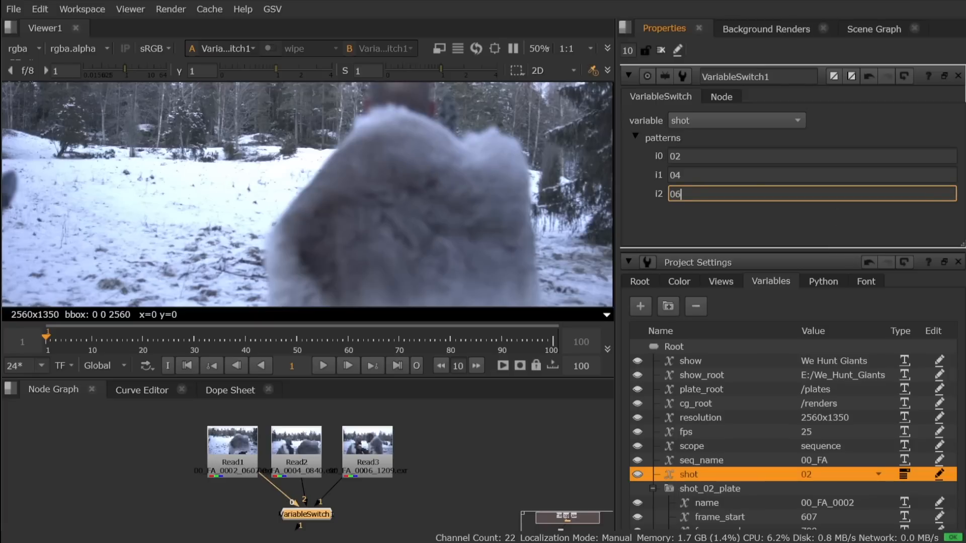
key(Return)
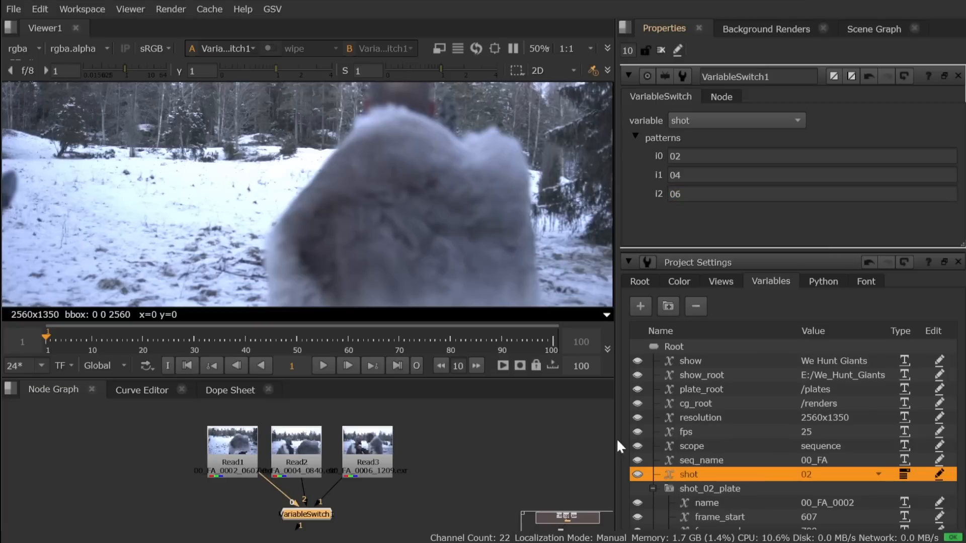
Step: Reconnect VariableSwitch1 so that Read2 feeds input 1 and Read3 feeds input 2
click(499, 456)
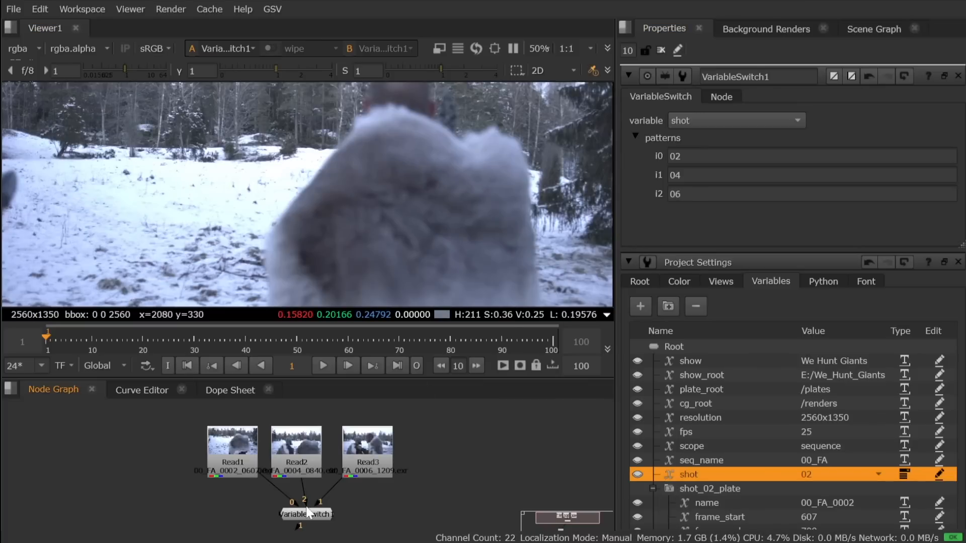
drag(306, 506, 335, 488)
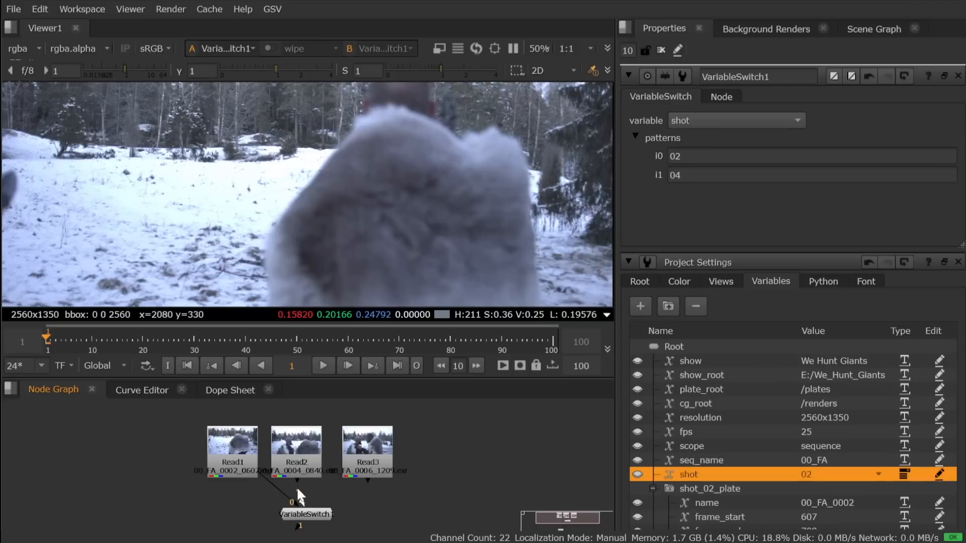
drag(318, 503, 375, 448)
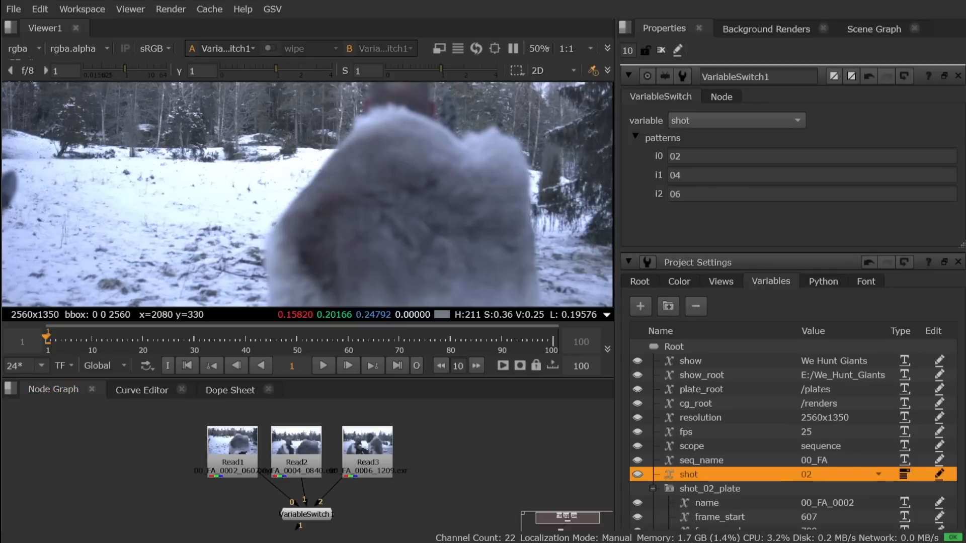
Step: Switch the shot variable through 04, 06 and 02 to view each plate through VariableSwitch1
click(878, 474)
click(871, 485)
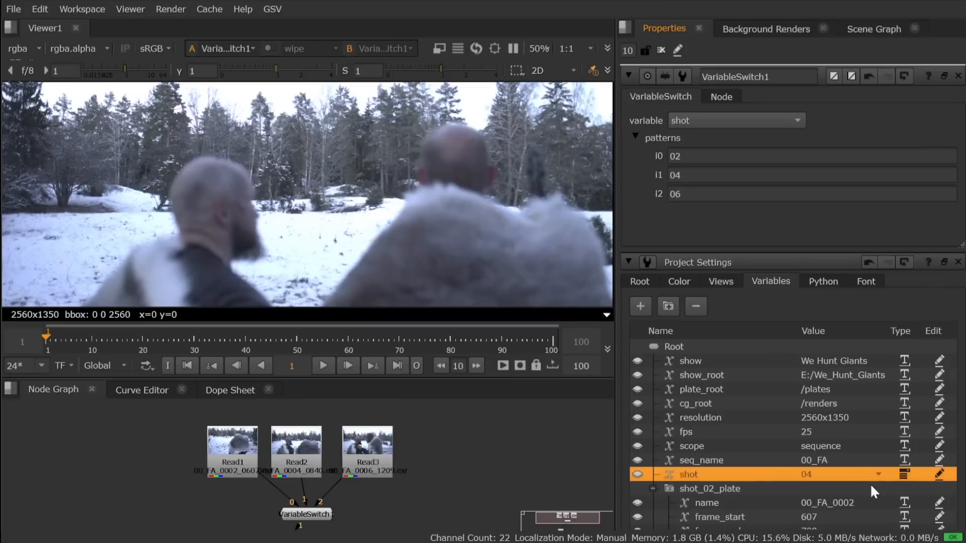
click(878, 475)
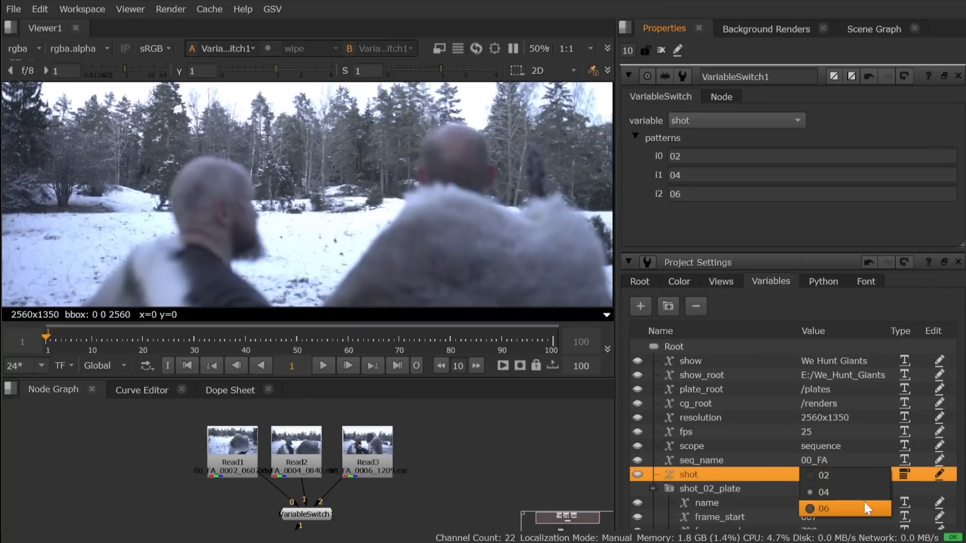
click(865, 507)
click(870, 473)
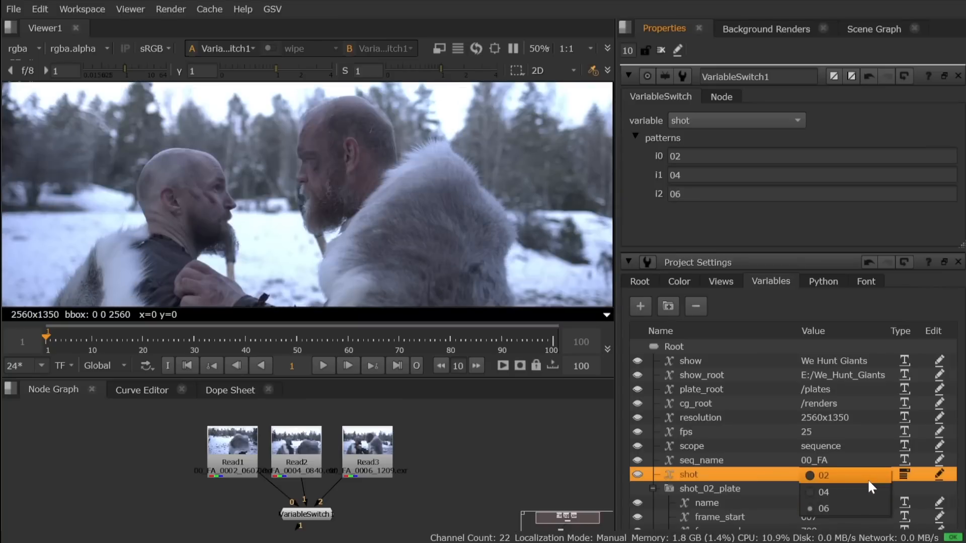
click(867, 478)
click(879, 473)
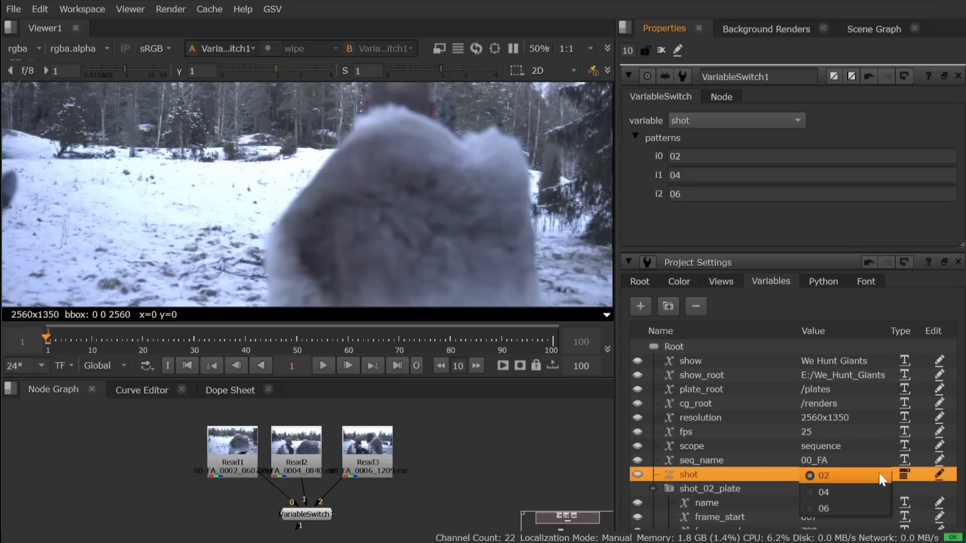
click(865, 486)
click(875, 474)
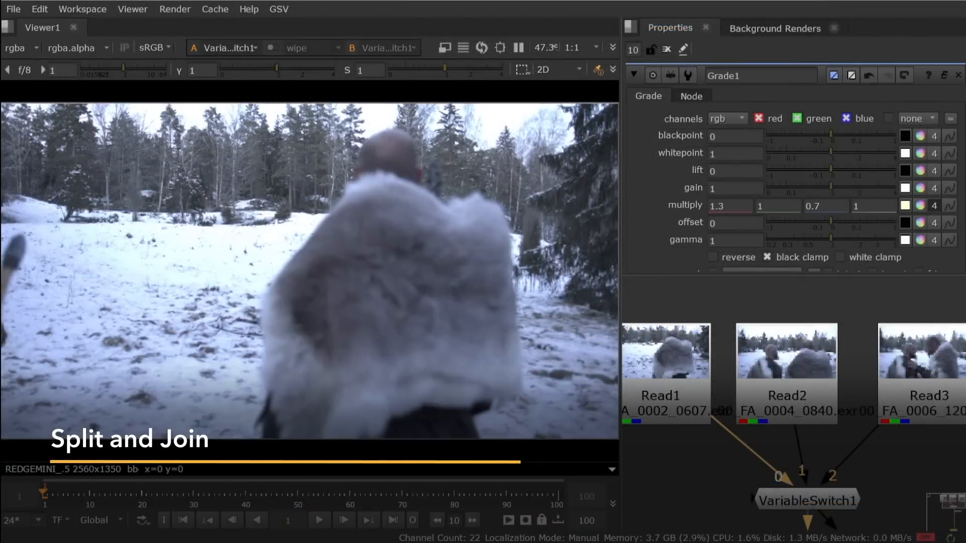
Step: Close the Grade1 properties and bring up the shot variable in the project settings
click(958, 75)
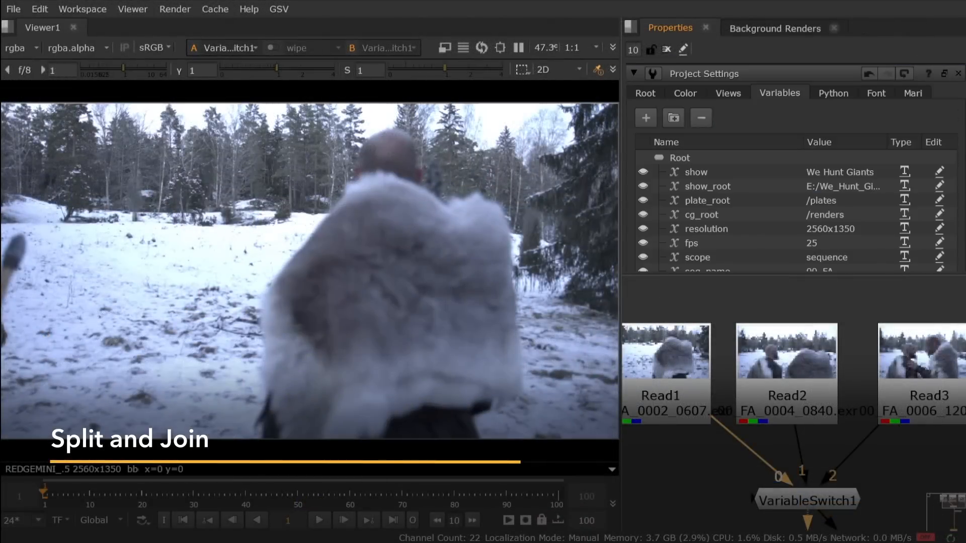
scroll(906, 155, down, 2)
scroll(906, 156, down, 1)
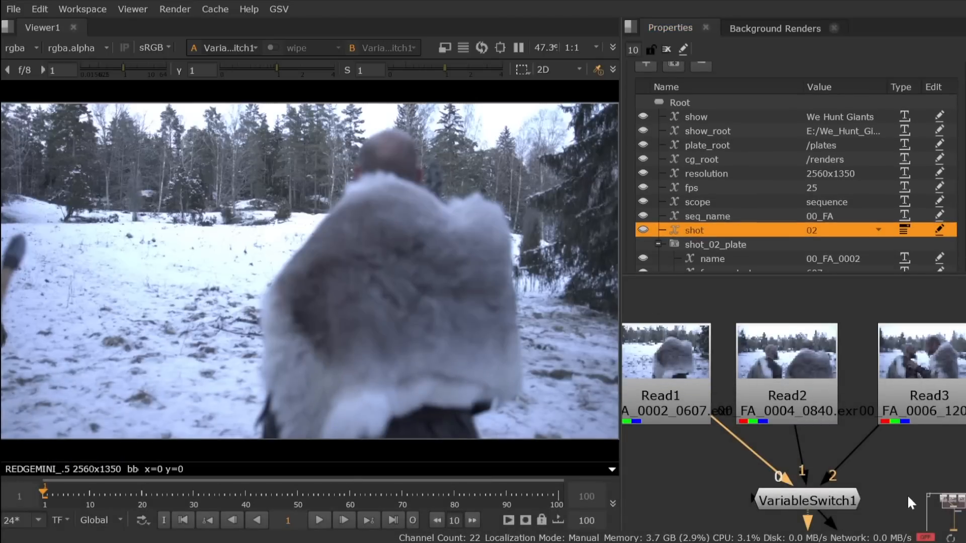
Step: View Grade1 and add a second VariableSwitch node below it with input 0 connected to the grade
middle_drag(908, 495, 855, 389)
click(831, 464)
key(1)
key(Tab)
text(var)
key(Return)
drag(791, 512, 807, 522)
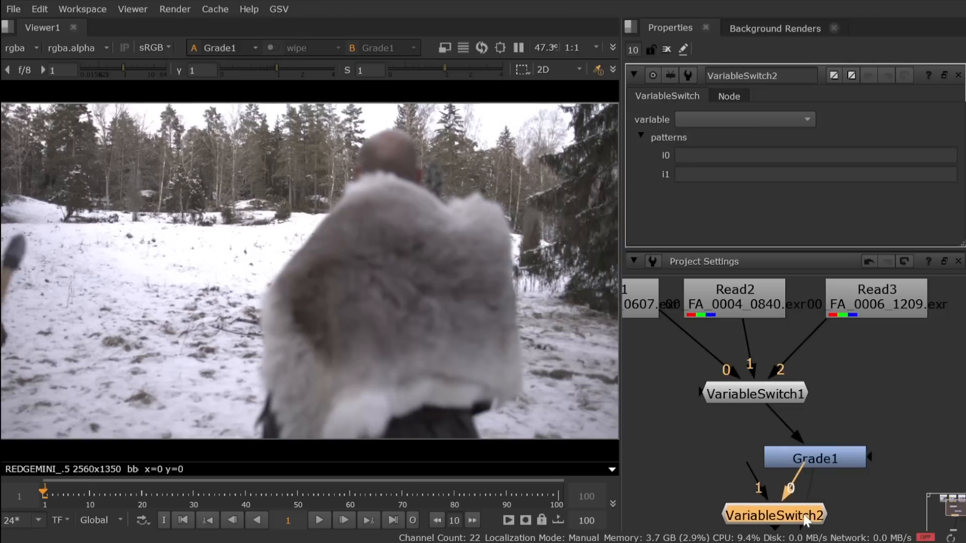
Step: Offset Grade1 to the side and rewire VariableSwitch2 with input 1 from Grade1 and input 0 directly from VariableSwitch1
drag(823, 459, 848, 453)
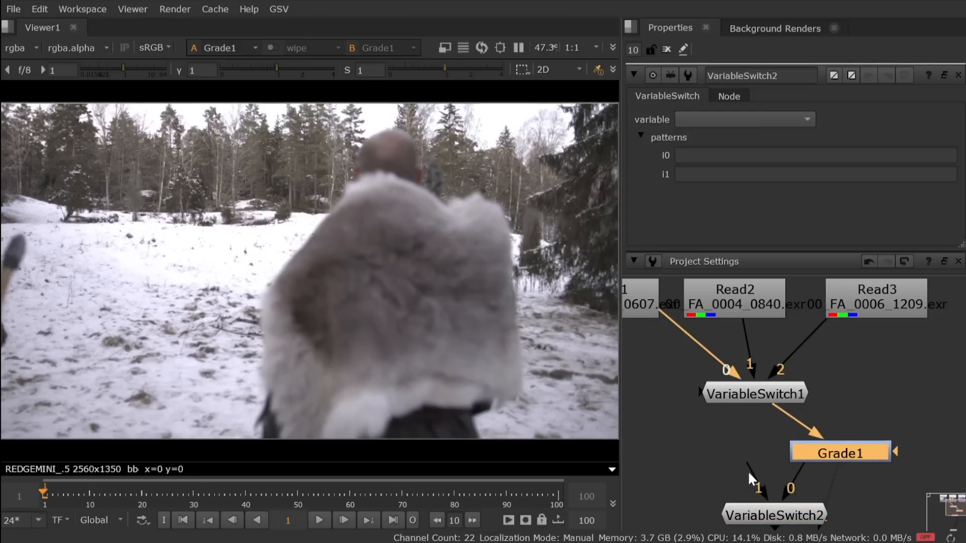
drag(749, 470, 852, 453)
drag(786, 485, 734, 390)
Step: Set VariableSwitch2's variable to shot, with patterns 02 04 for i0 and 06 for i1
click(726, 121)
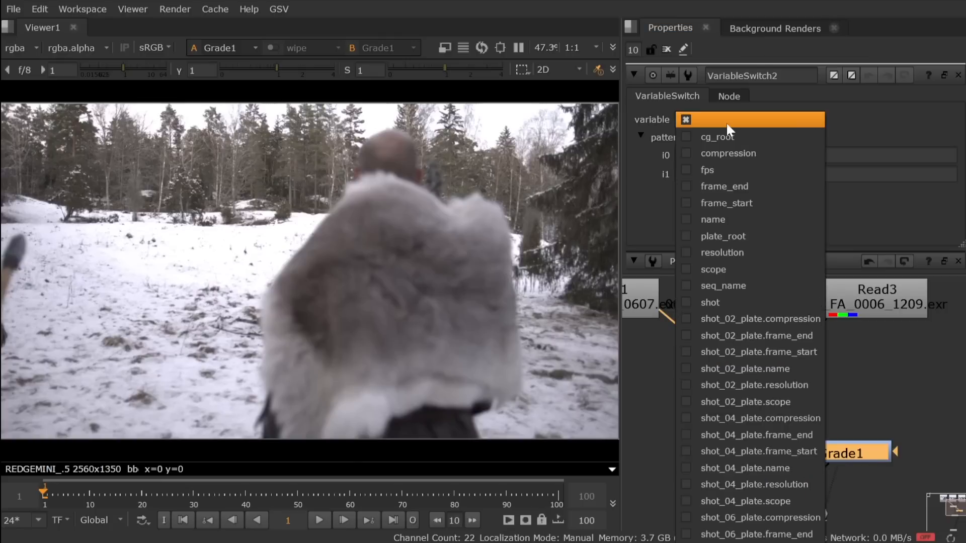
click(744, 304)
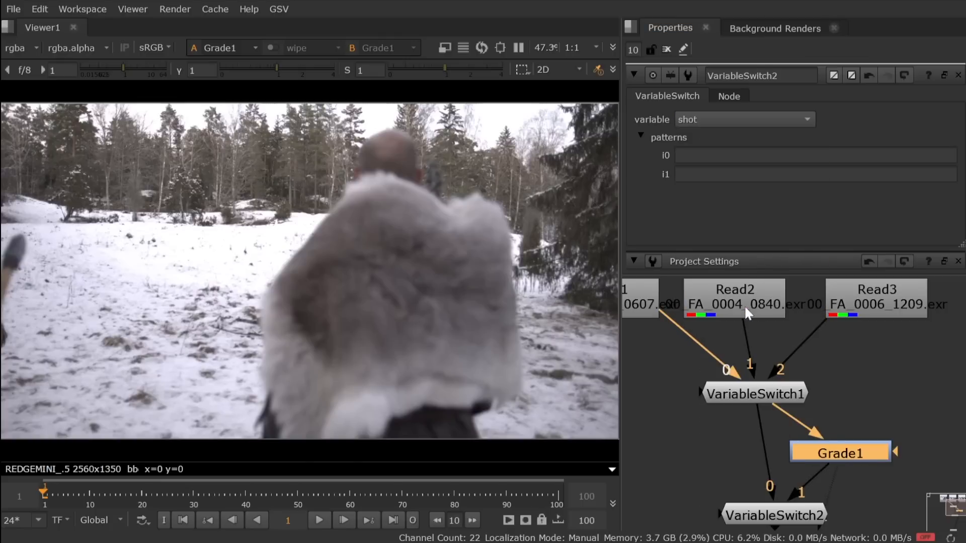
click(720, 156)
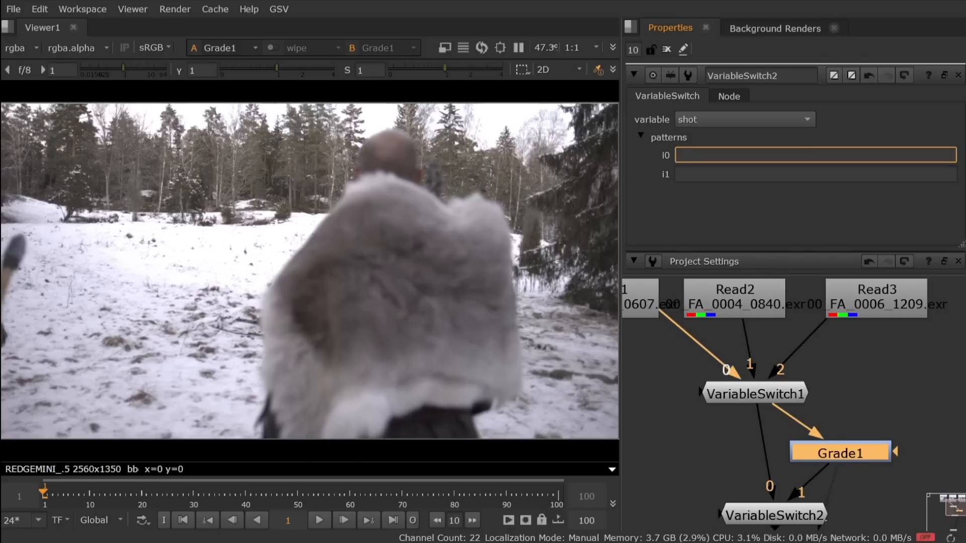
text(02 04)
click(709, 174)
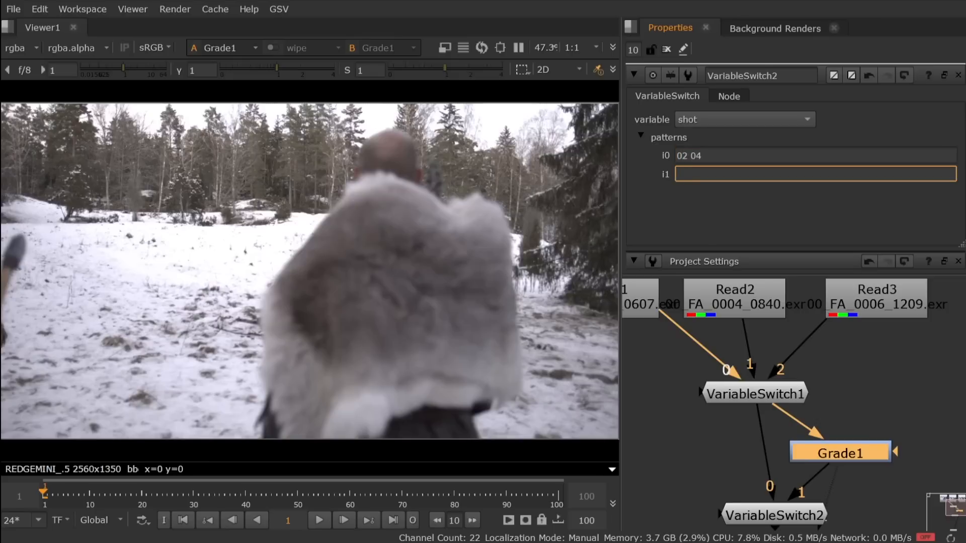
text(06)
click(680, 447)
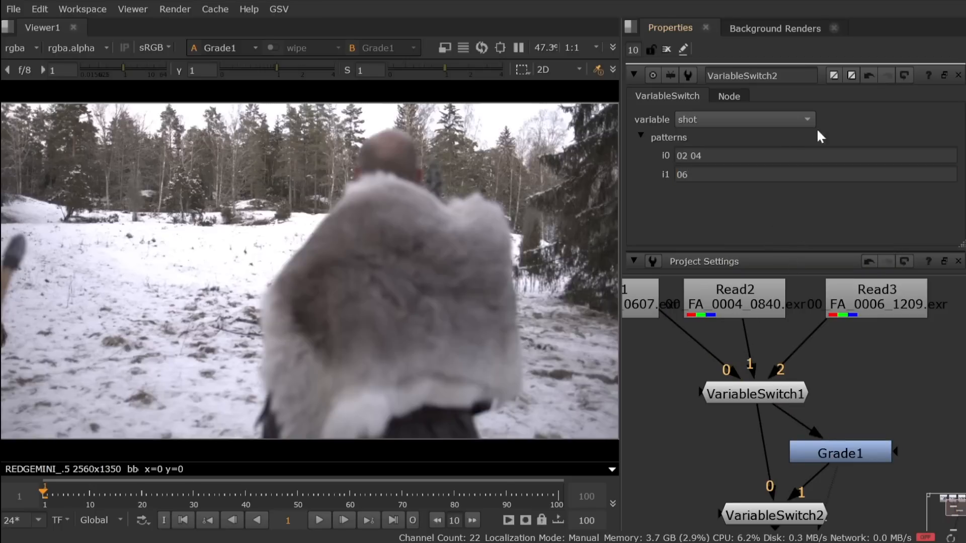
Step: Show the VariableSwitch2 output in the viewer, with the shot variable accessible in the project settings
scroll(795, 139, down, 4)
scroll(788, 162, down, 2)
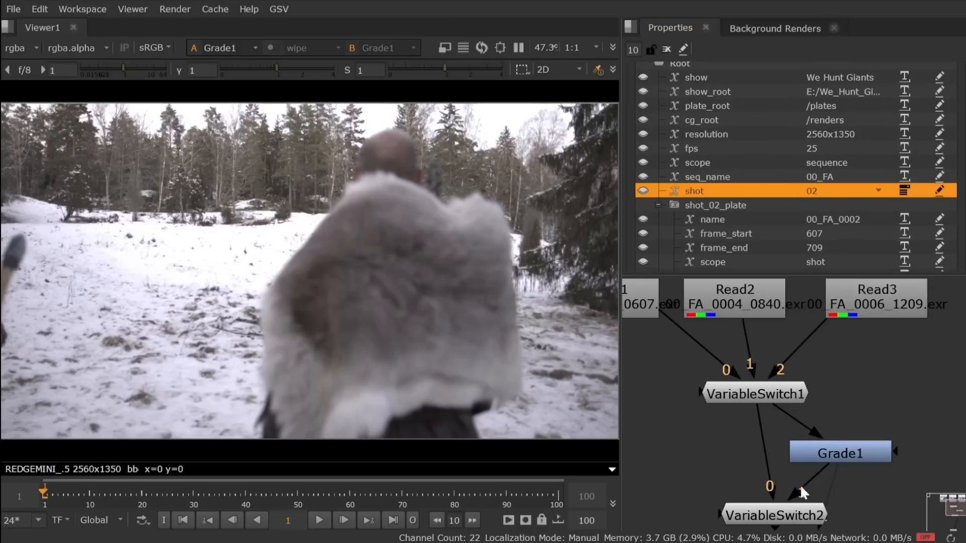
middle_drag(810, 481, 800, 392)
click(765, 432)
key(1)
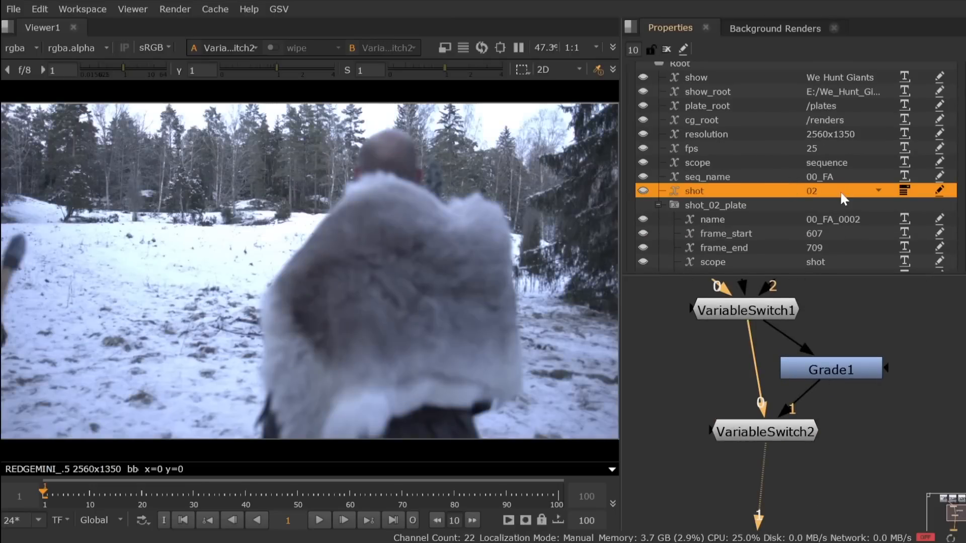
Step: Switch the shot variable through 04, 06, 02, 04 and 06 to compare the ungraded and graded branches
click(842, 193)
click(842, 207)
click(843, 193)
click(844, 223)
click(844, 195)
click(840, 191)
click(841, 194)
click(841, 208)
click(841, 195)
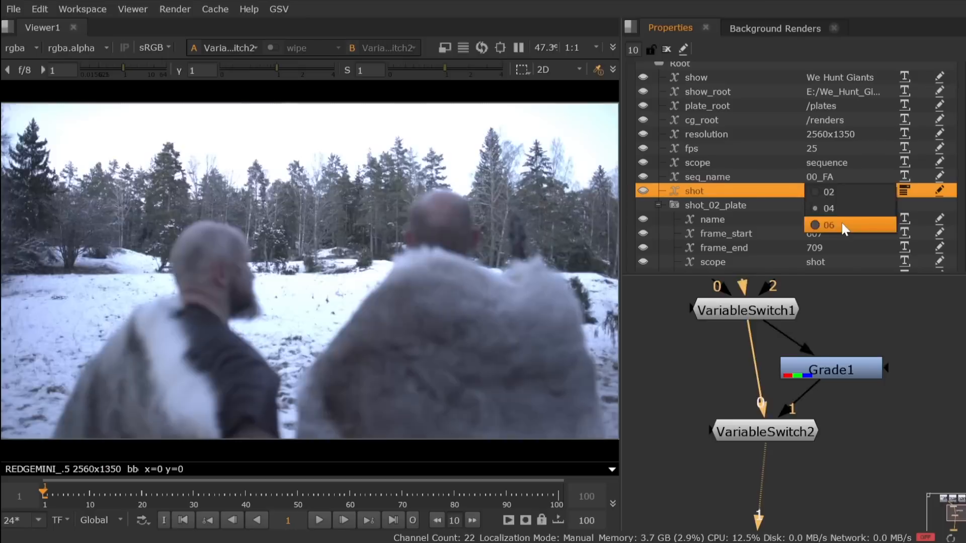
click(844, 226)
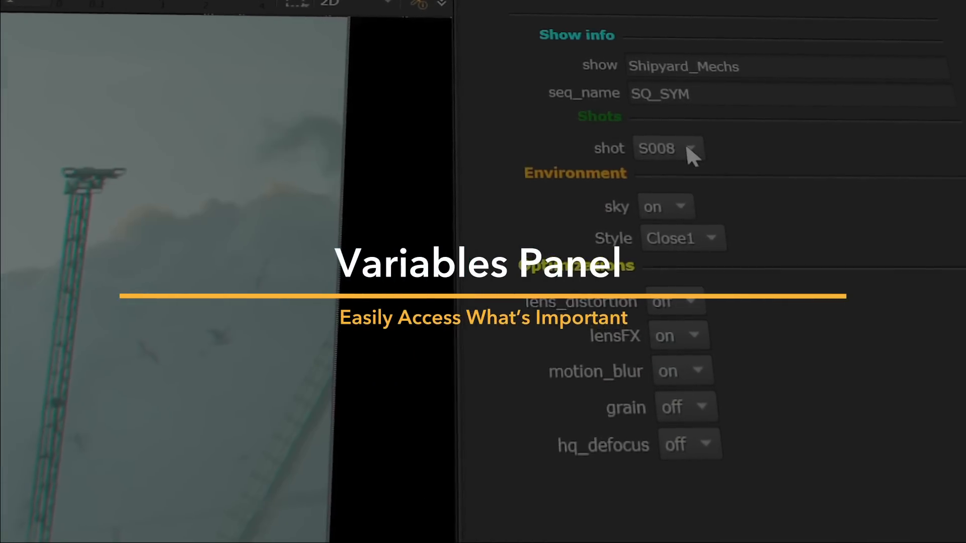
Step: In the variables panel of the Shipyard_Mechs project, set shot to S009, sky to off and lens_distortion to on
click(797, 146)
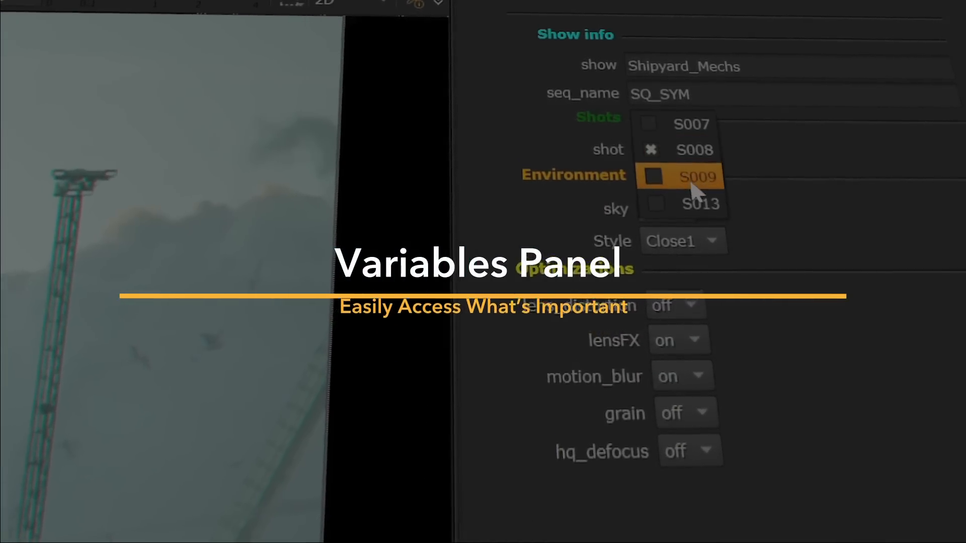
click(693, 178)
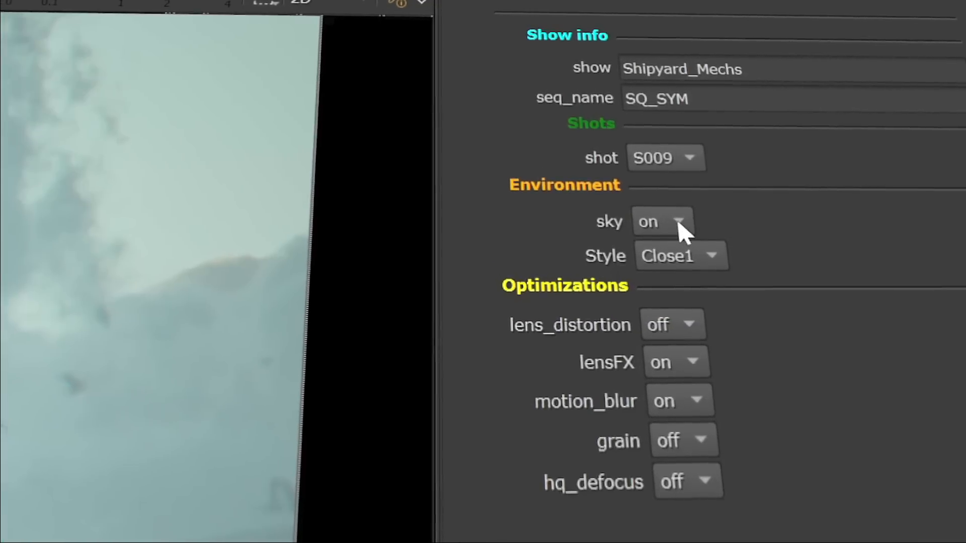
click(679, 208)
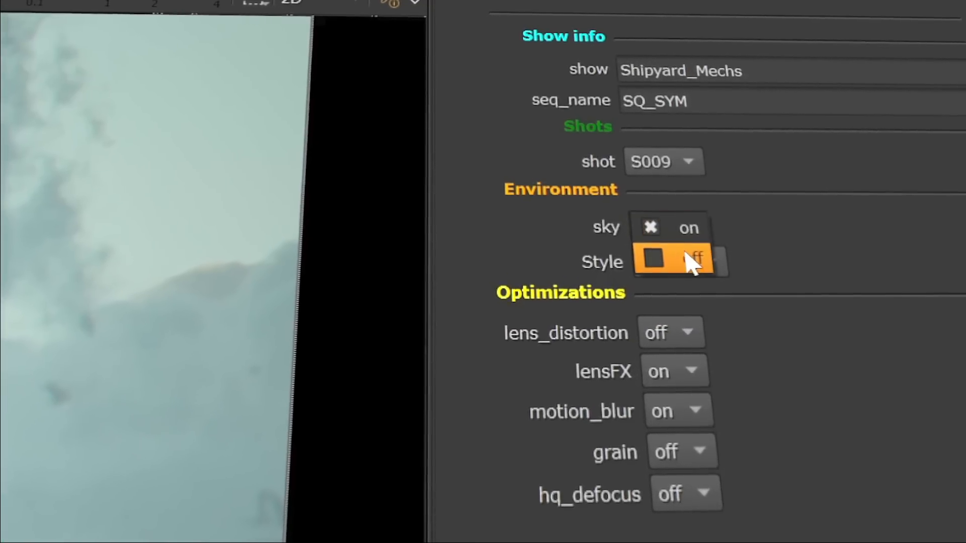
click(689, 259)
click(687, 332)
click(682, 333)
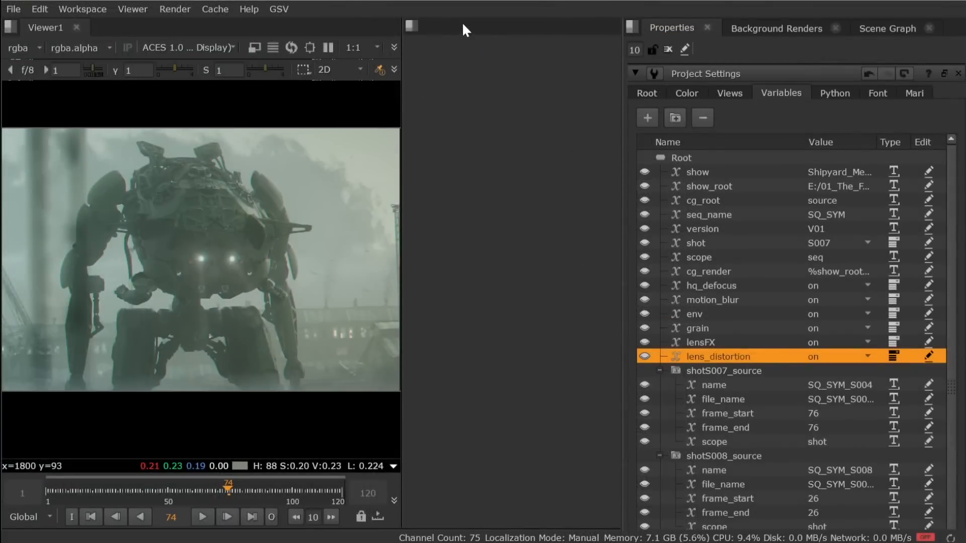
Step: Add a Variables panel to the empty pane beside the viewer
right_click(463, 23)
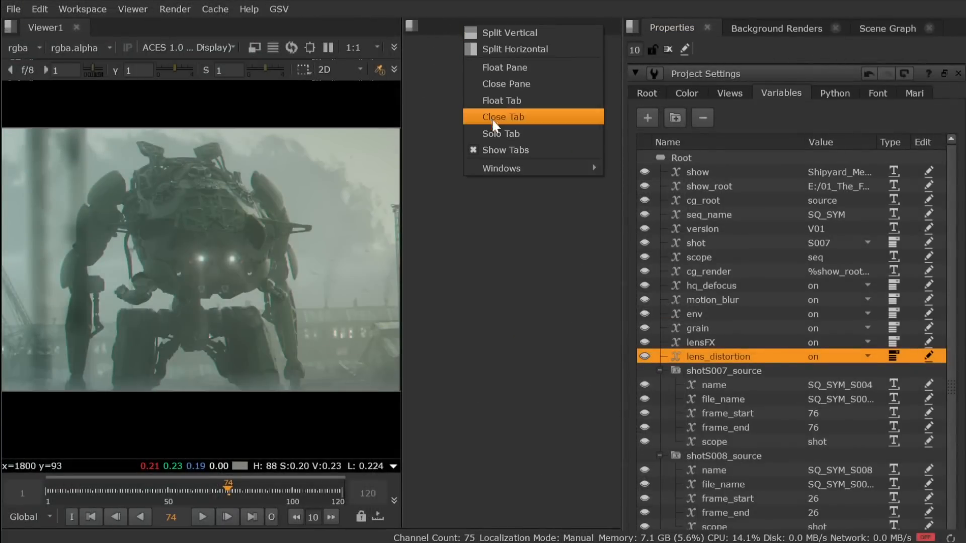
mouse_move(500, 168)
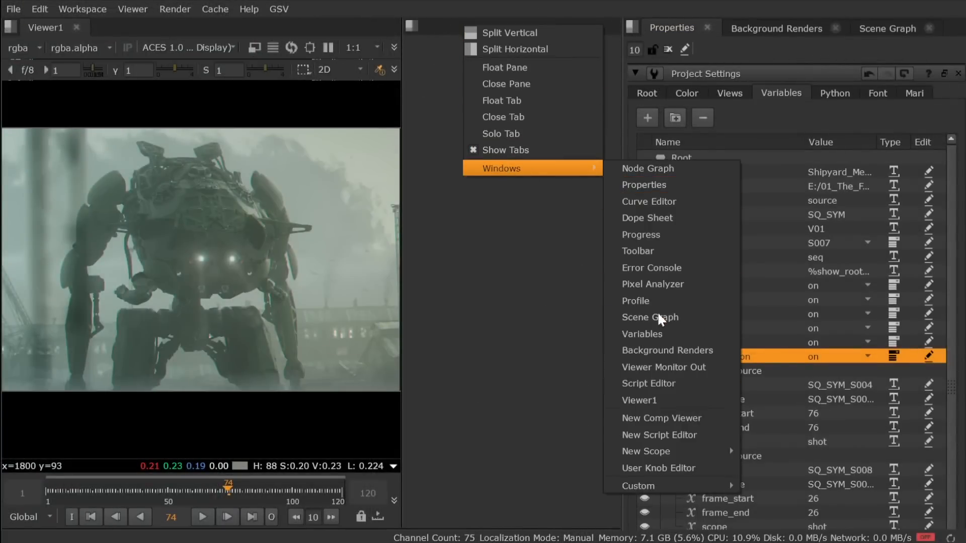
click(656, 335)
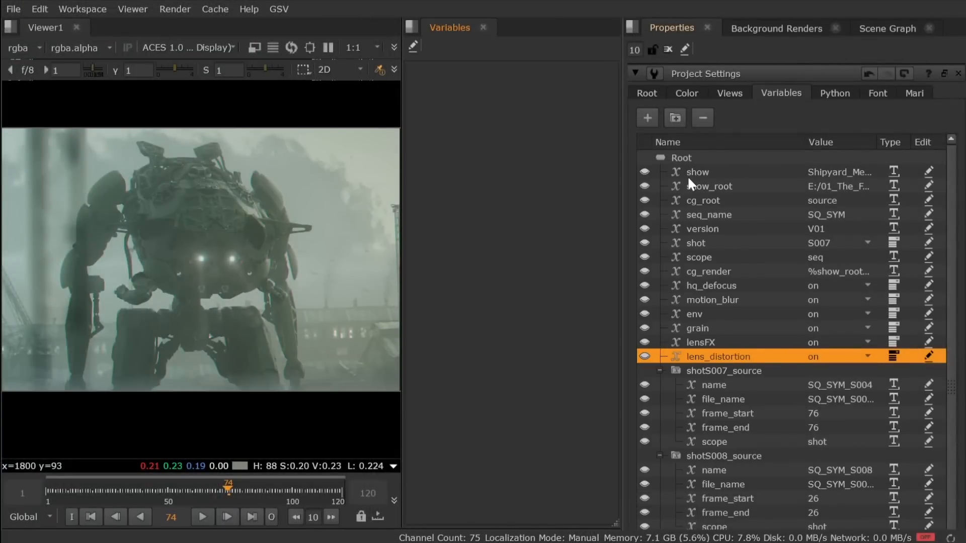
Step: Expose the show, seq_name and shot variables, plus the effect toggles from hq_defocus to lens_distortion, in the Variables panel
click(644, 172)
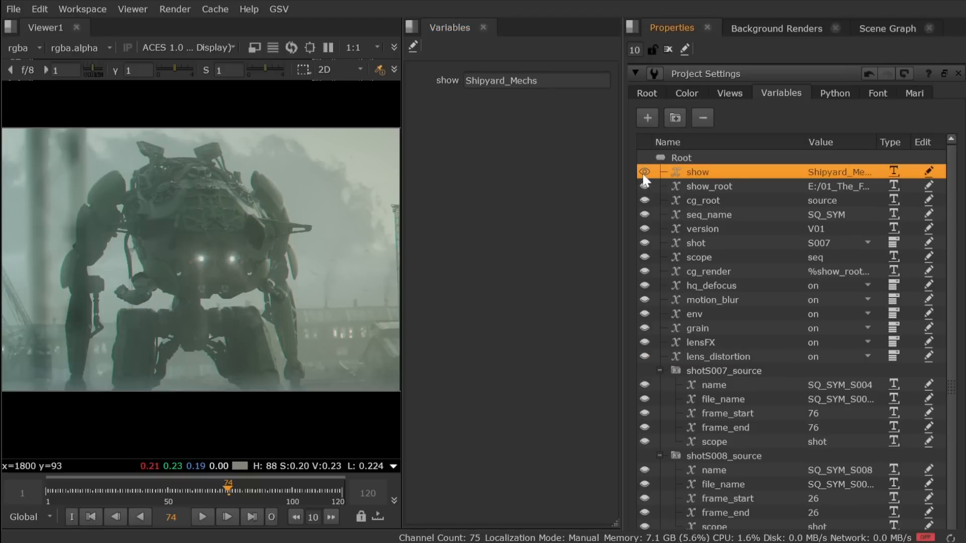
click(645, 214)
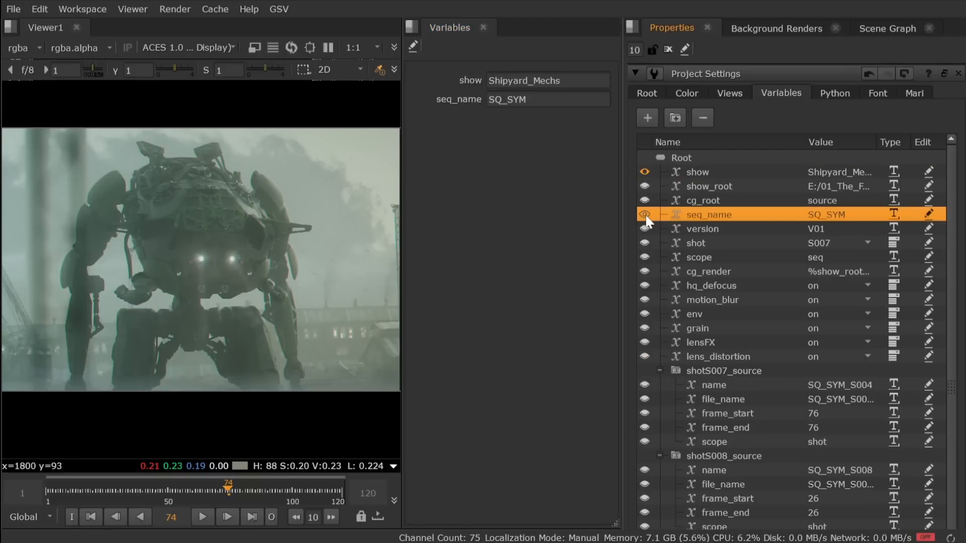
click(645, 243)
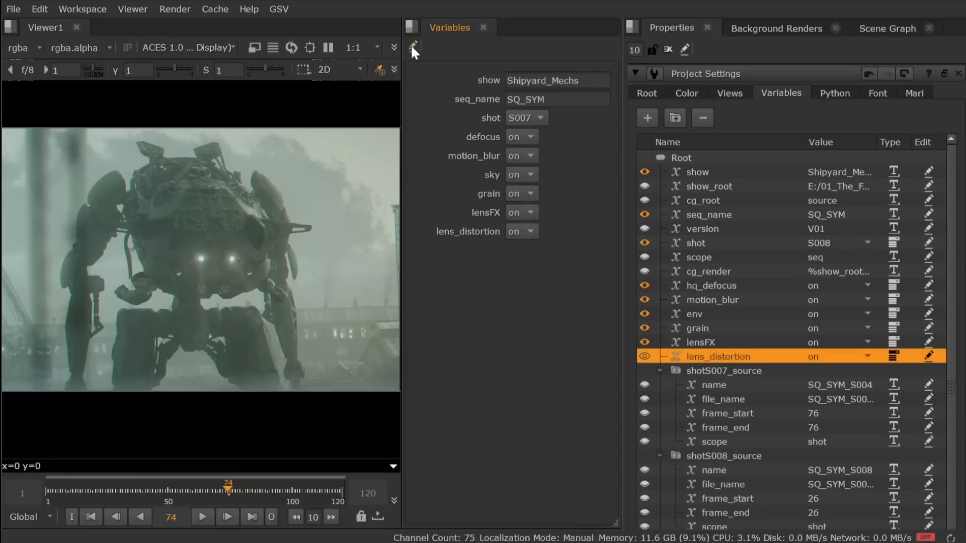
Step: Make the Variables panel editable and add text headings and a divider line between the variables
click(412, 51)
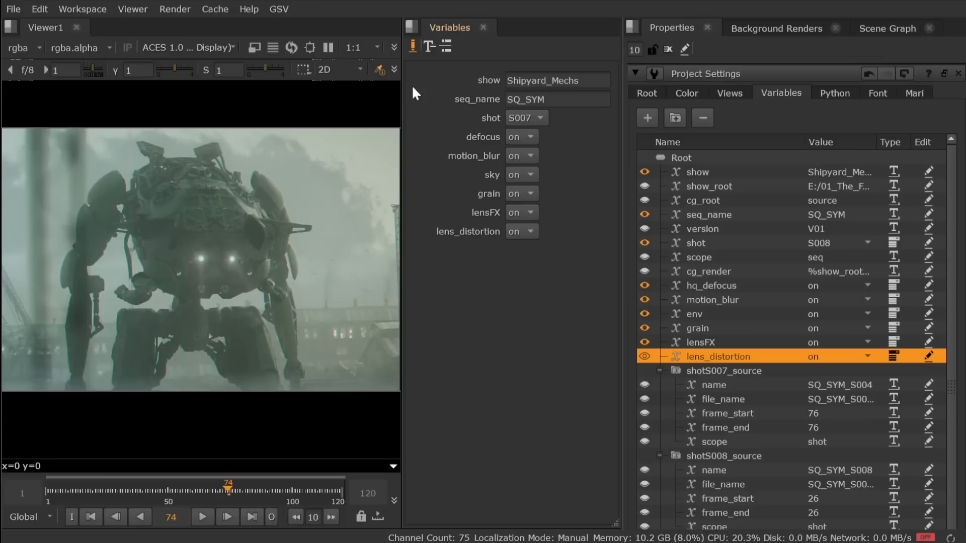
drag(431, 43, 512, 147)
drag(428, 44, 517, 188)
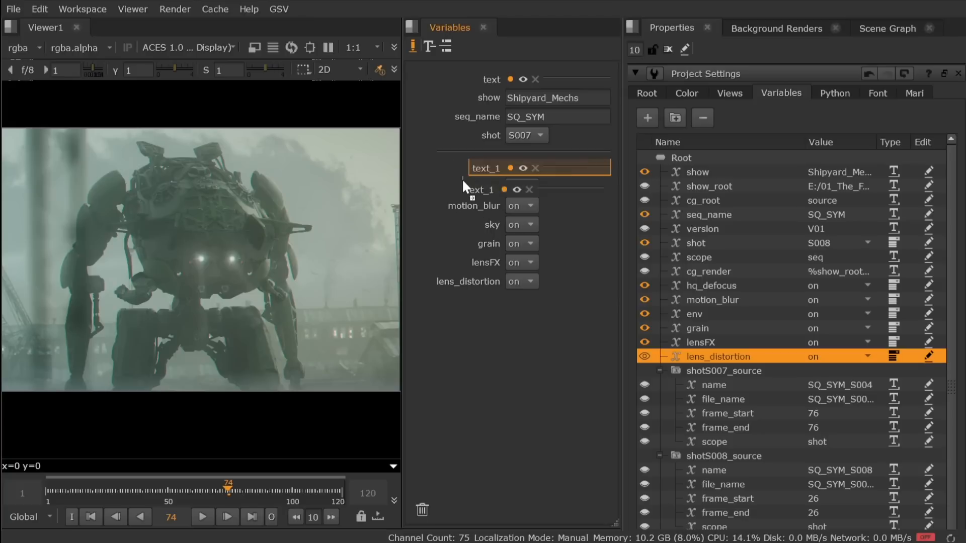
drag(446, 47, 444, 244)
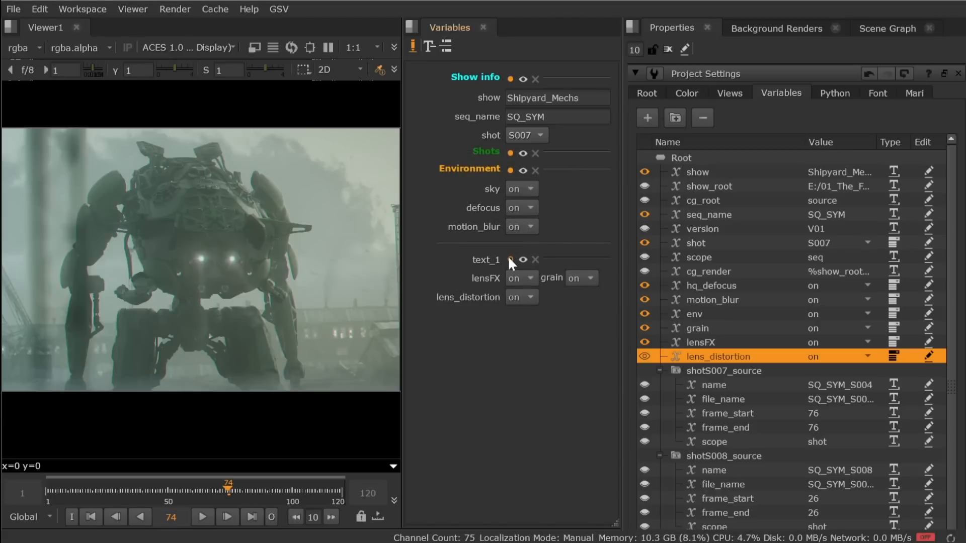
Step: Paste a bold yellow Optimizations label into the text_1 heading and move defocus beneath it
click(509, 258)
double_click(433, 329)
key(ctrl+v)
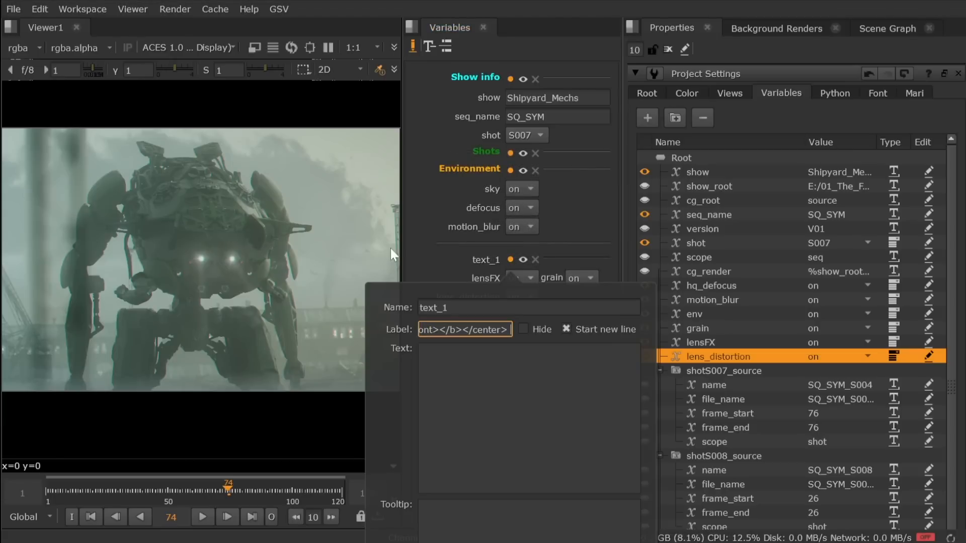
click(415, 229)
drag(481, 206, 503, 259)
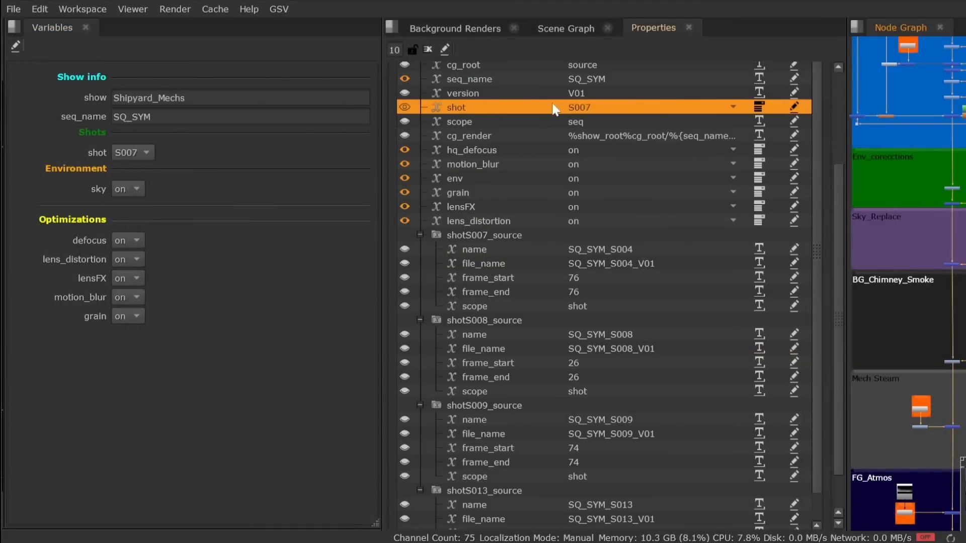
Step: Give the shot variable the label Seq_Shots and the tooltip Switches Shot
click(793, 106)
text(Seq_Shots)
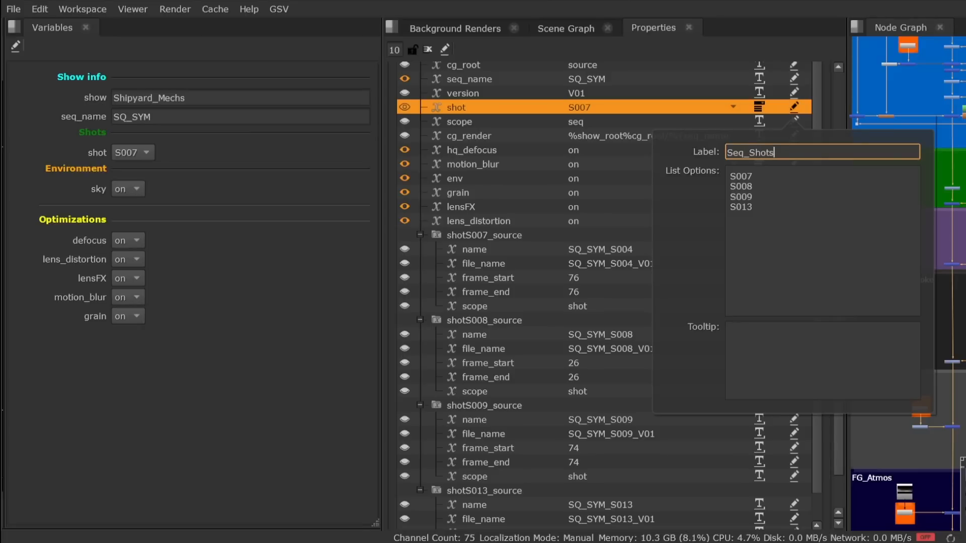
click(730, 332)
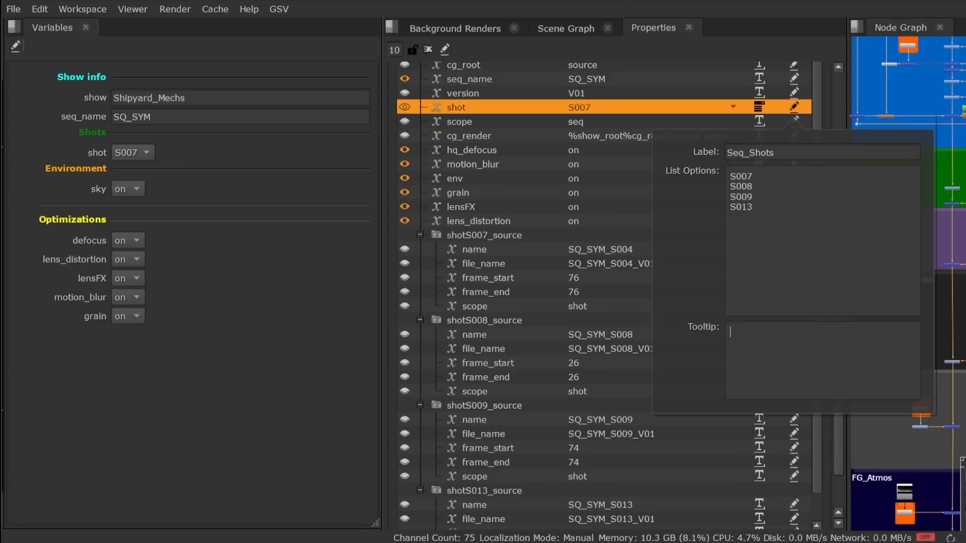
text(Switches Shot)
click(244, 375)
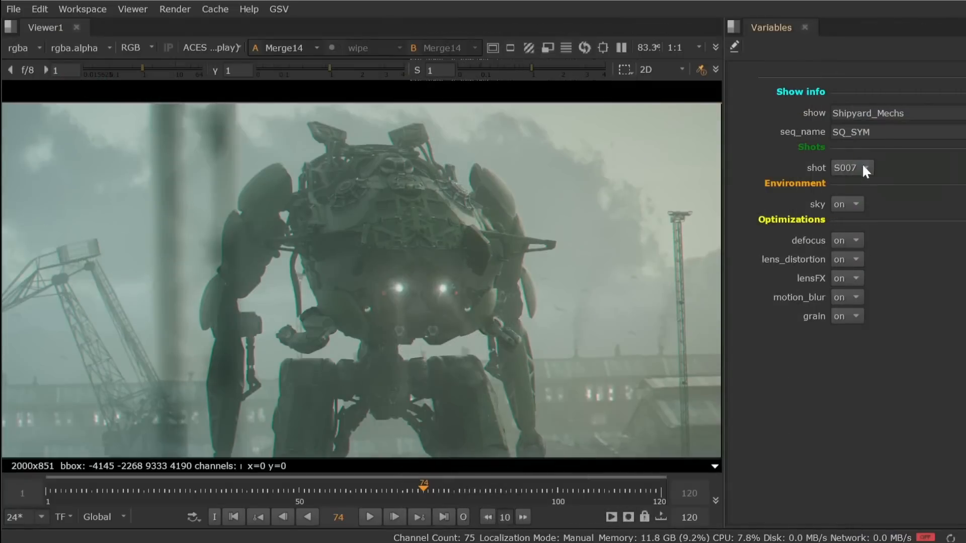
Step: In the Variables panel, switch shot to S008 and toggle the sky variable and several of the optimization variables
click(862, 163)
click(862, 182)
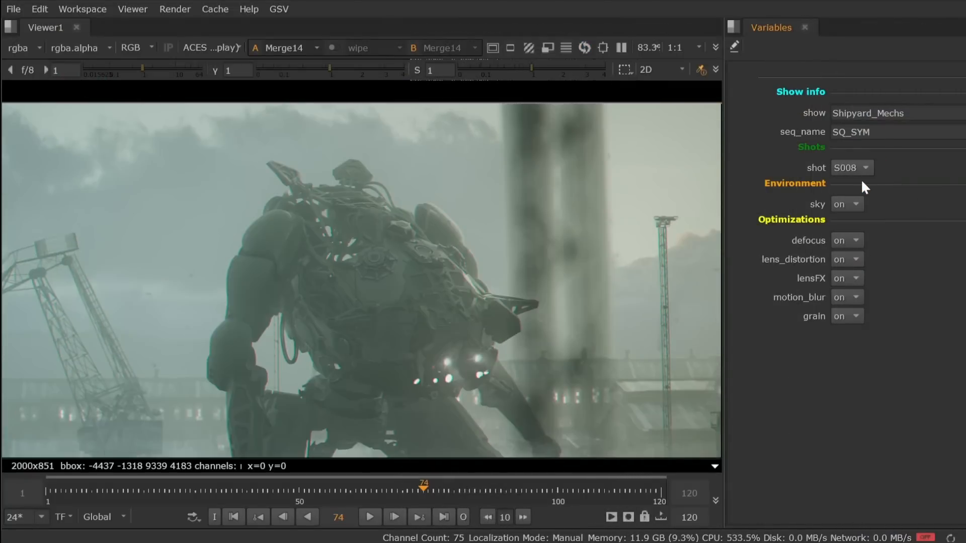
click(847, 204)
click(855, 217)
click(853, 259)
click(854, 268)
click(852, 288)
click(853, 316)
click(855, 335)
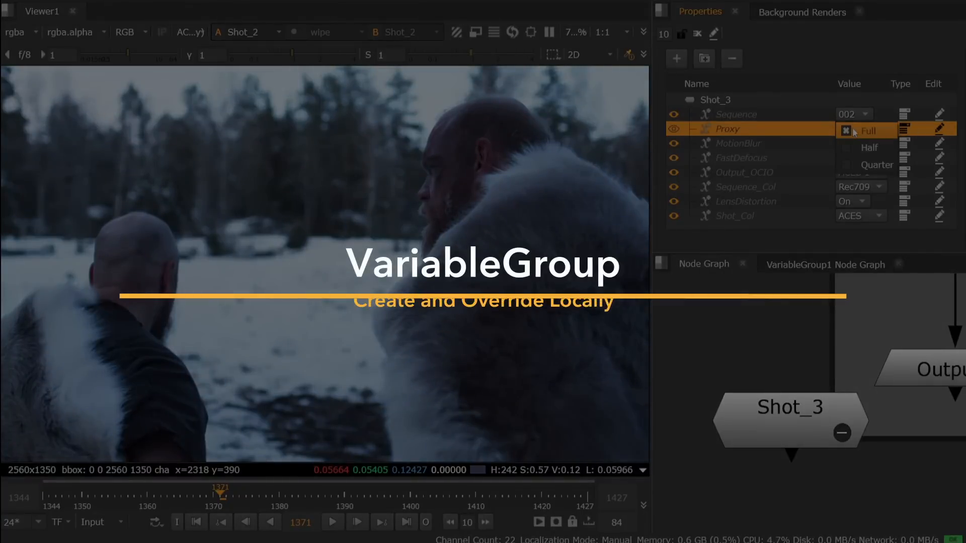
Step: Override Proxy locally to Half in the Shot_3 group and add a new local variable named FPS
click(854, 148)
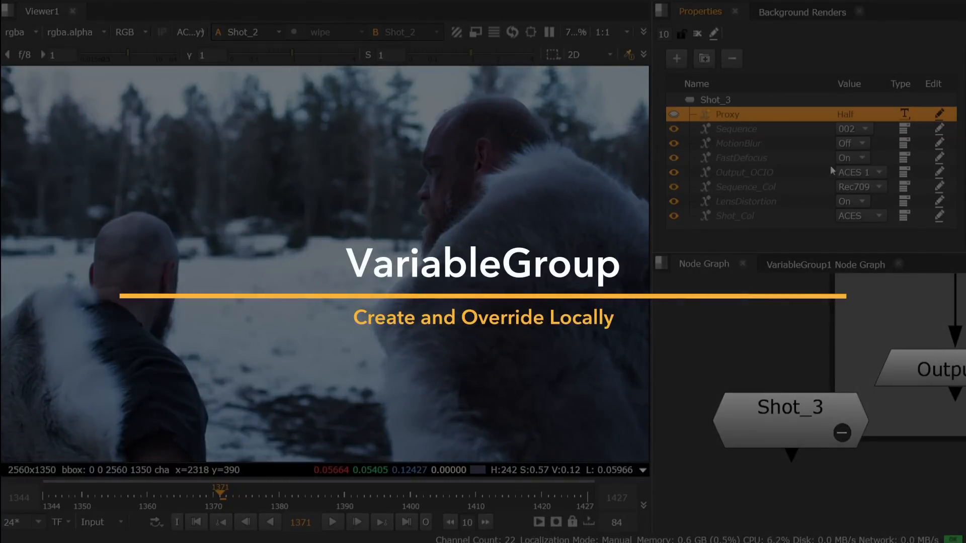
click(719, 102)
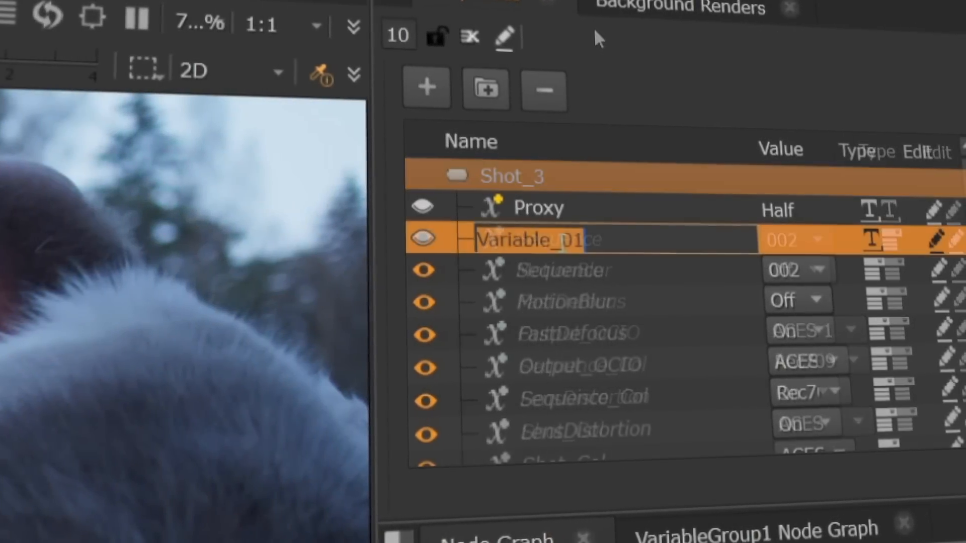
text(FPS)
key(Return)
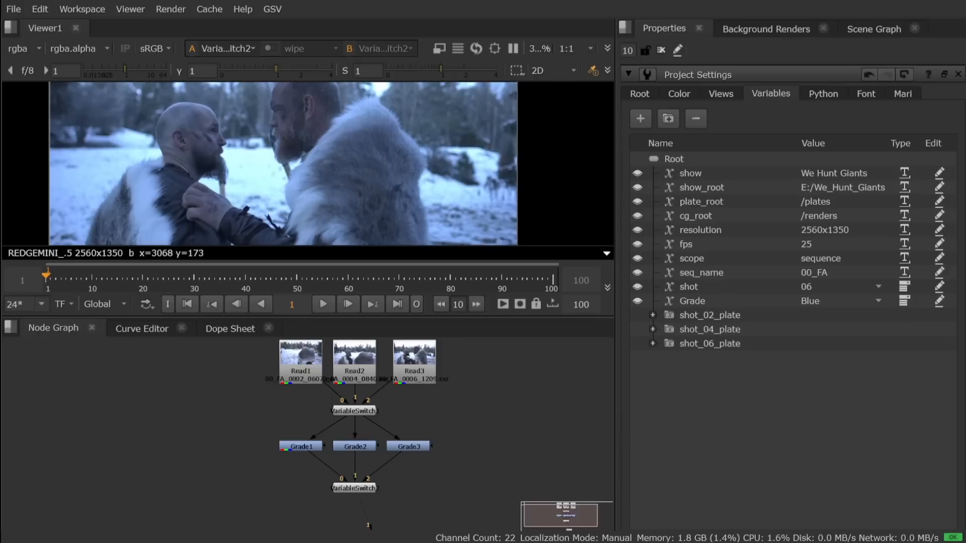
Step: Switch the root Grade variable through Yellow, Green and back to Blue to compare the three grades
click(813, 301)
click(827, 318)
click(828, 303)
click(829, 334)
click(829, 303)
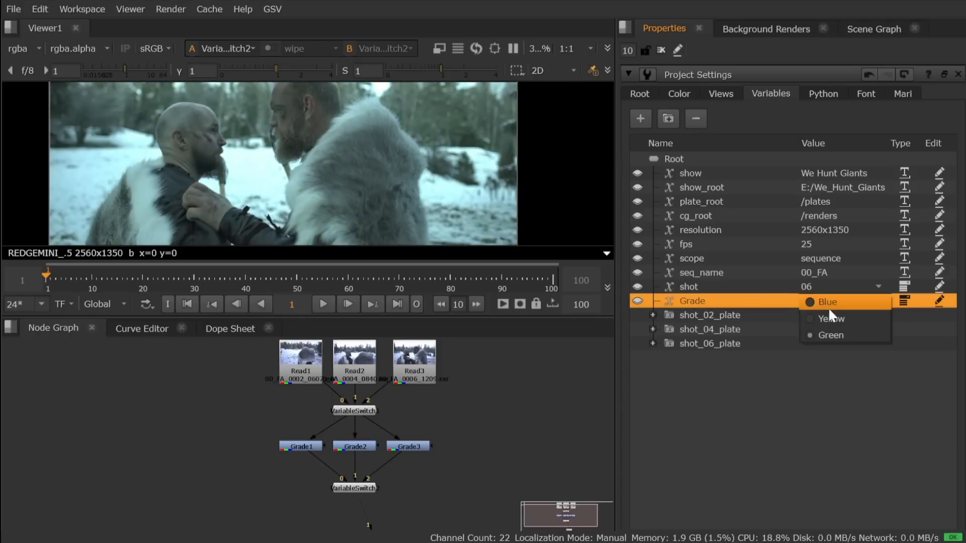
click(828, 304)
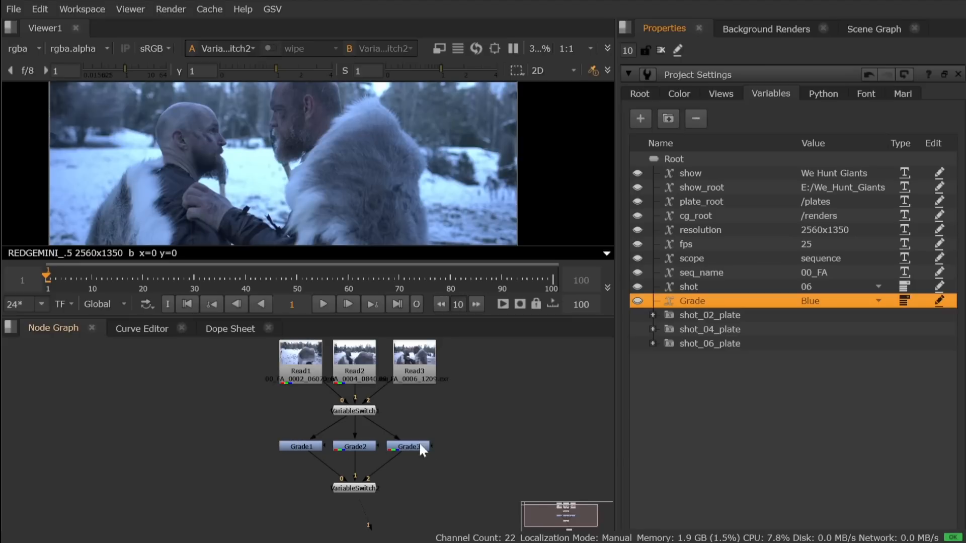
Step: Open VariableSwitch2's properties to show its Grade patterns, and wrap all nodes in the graph into a VariableGroup
double_click(359, 487)
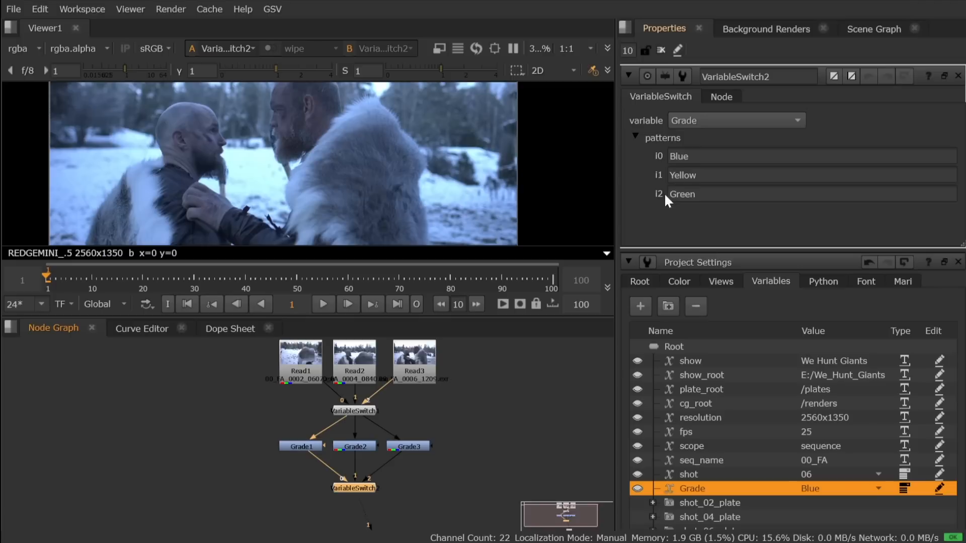
scroll(476, 497, down, 2)
key(ctrl+a)
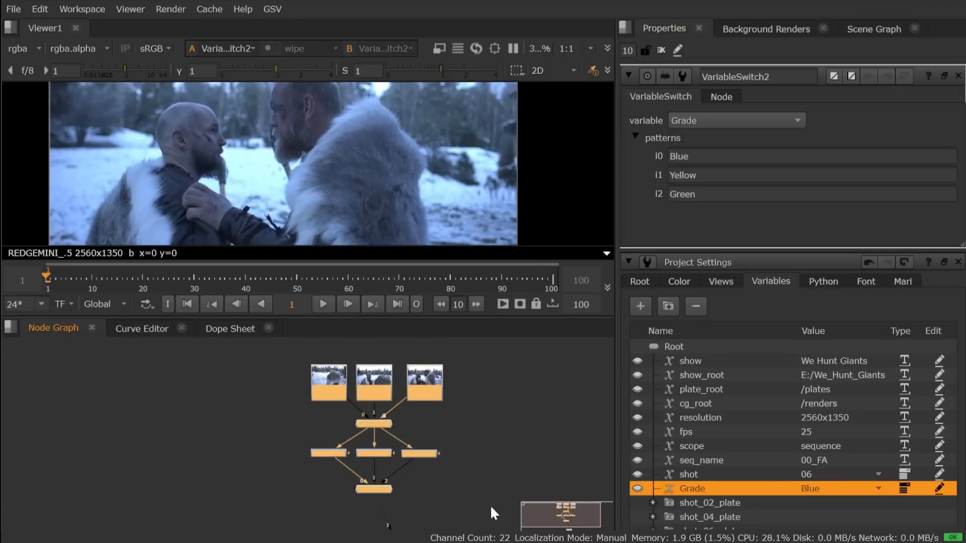
key(Tab)
key(Return)
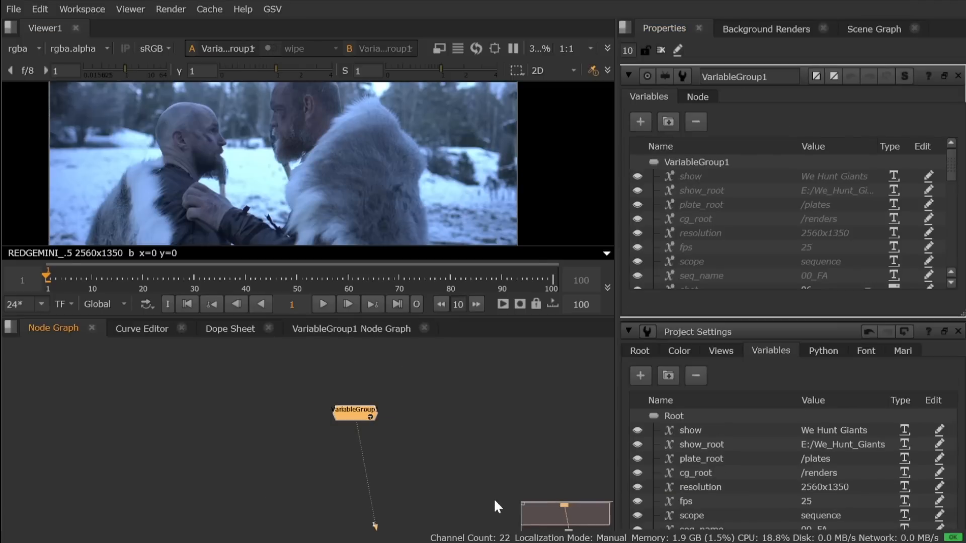
scroll(385, 424, up, 5)
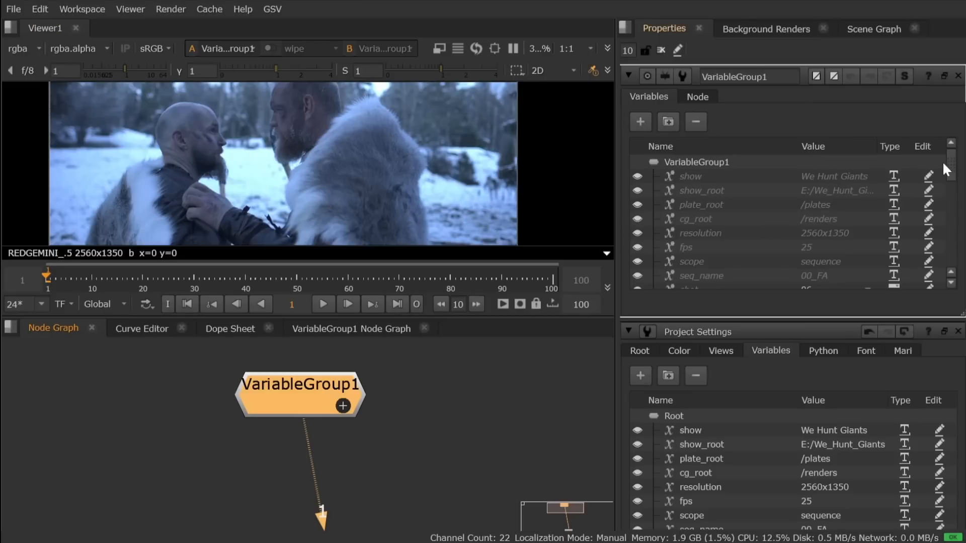
Step: Override the inherited Grade variable to Yellow in VariableGroup1's variables
drag(951, 158, 941, 136)
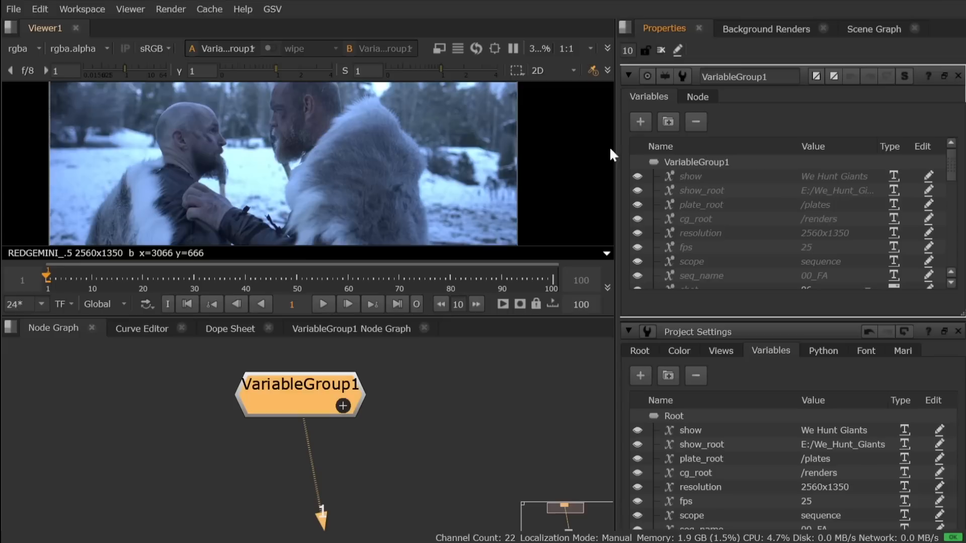
click(693, 160)
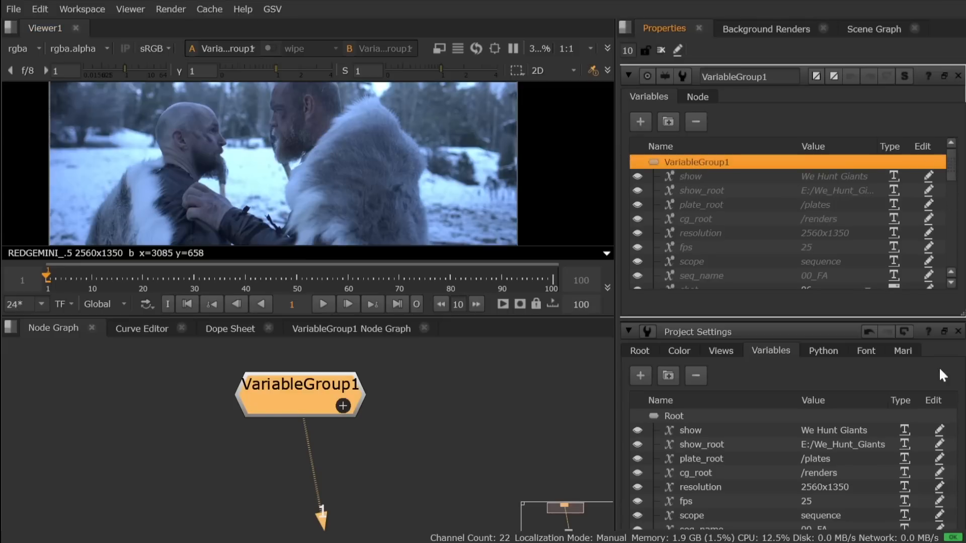
scroll(943, 421, down, 3)
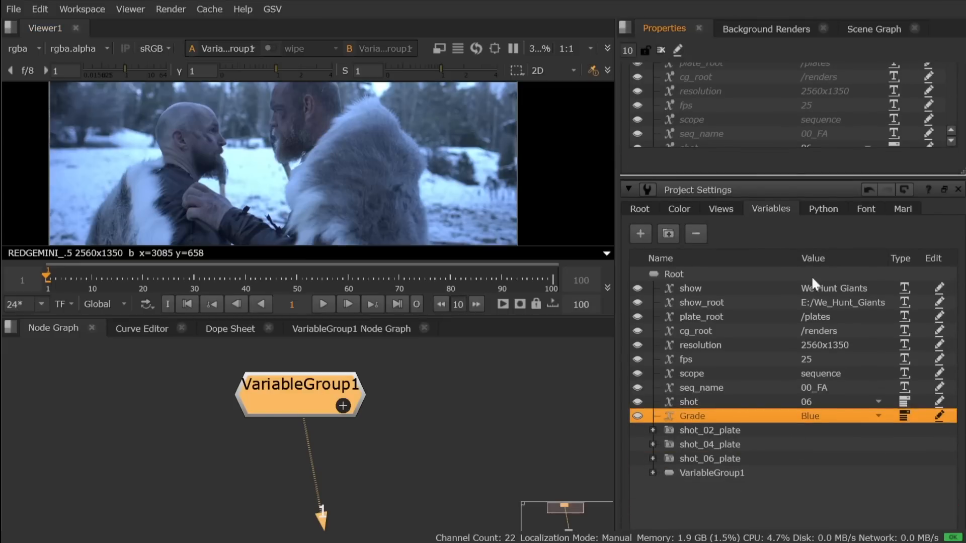
scroll(800, 143, up, 2)
scroll(796, 139, up, 1)
drag(949, 165, 951, 187)
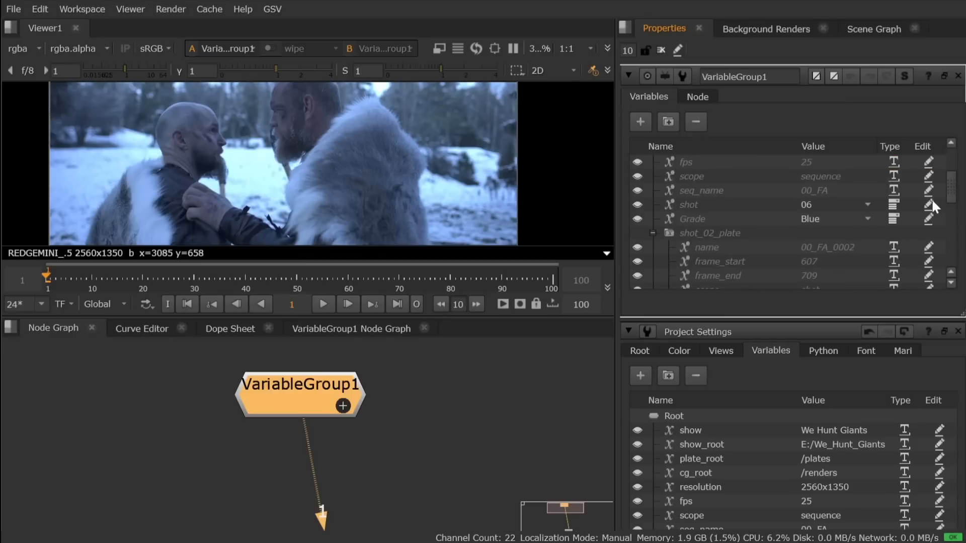
click(865, 218)
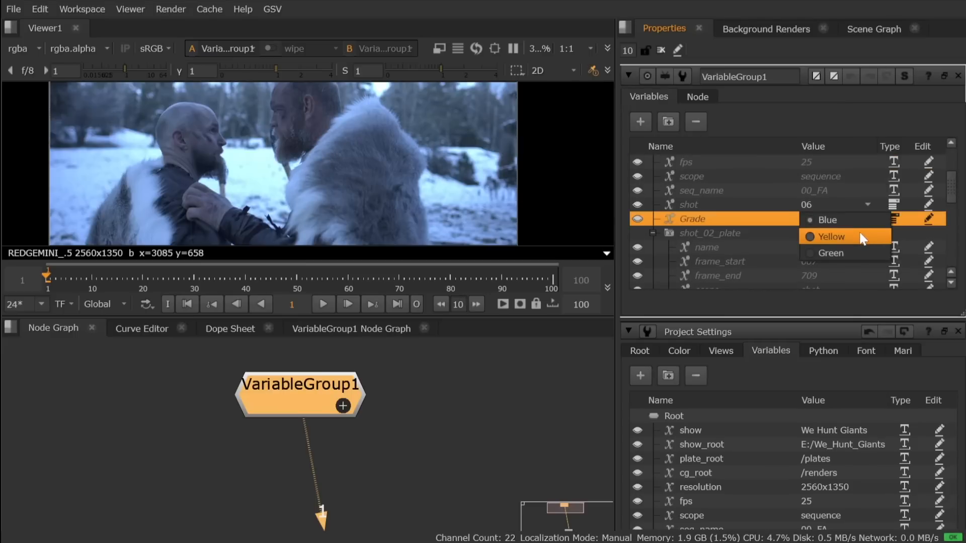
click(862, 237)
Step: Expand VariableGroup1 in the project settings variables and compare its local Grade override with the root Grade
drag(949, 205, 950, 155)
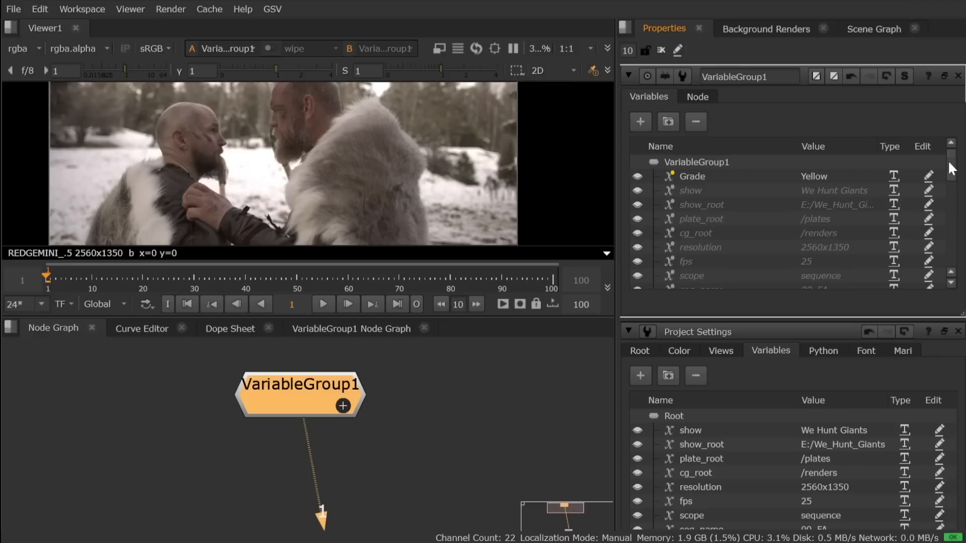
scroll(917, 443, down, 4)
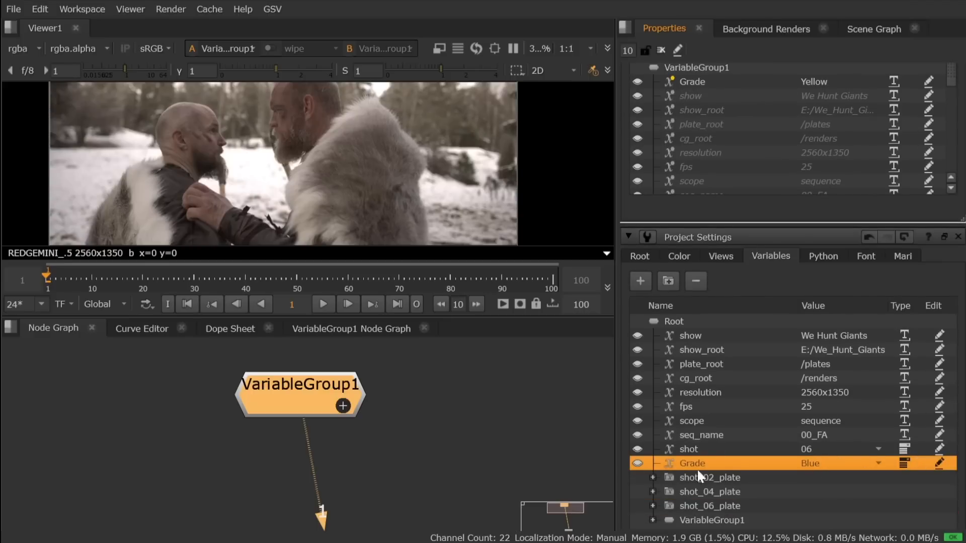
click(653, 519)
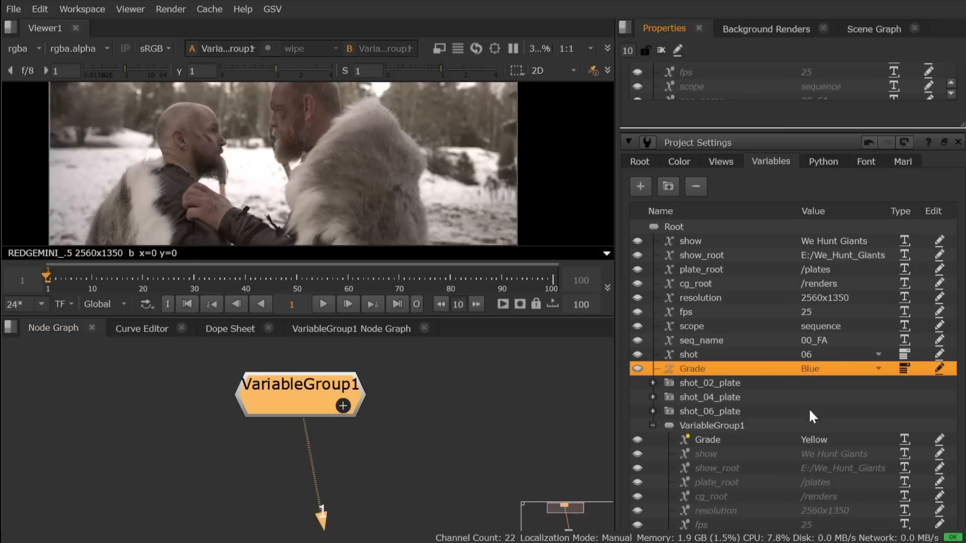
click(810, 440)
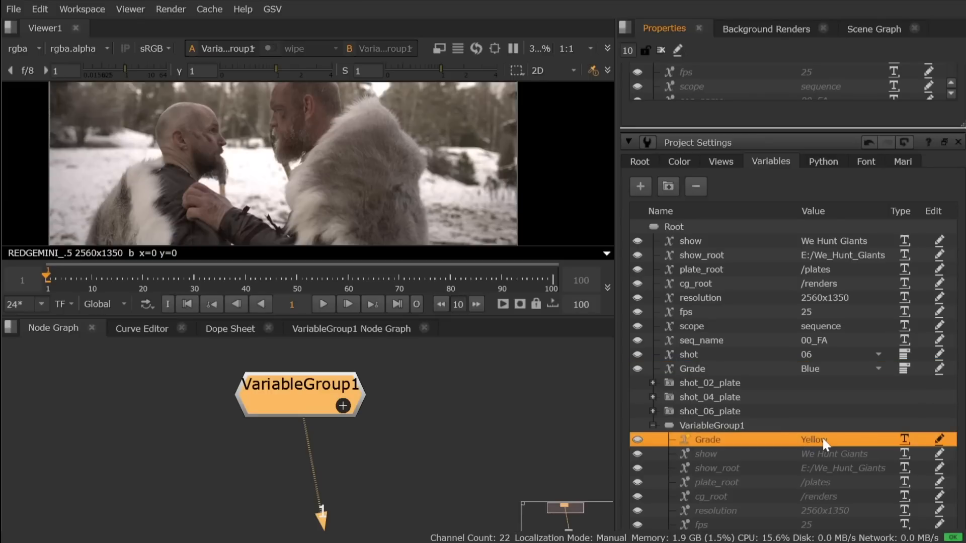
scroll(783, 117, up, 3)
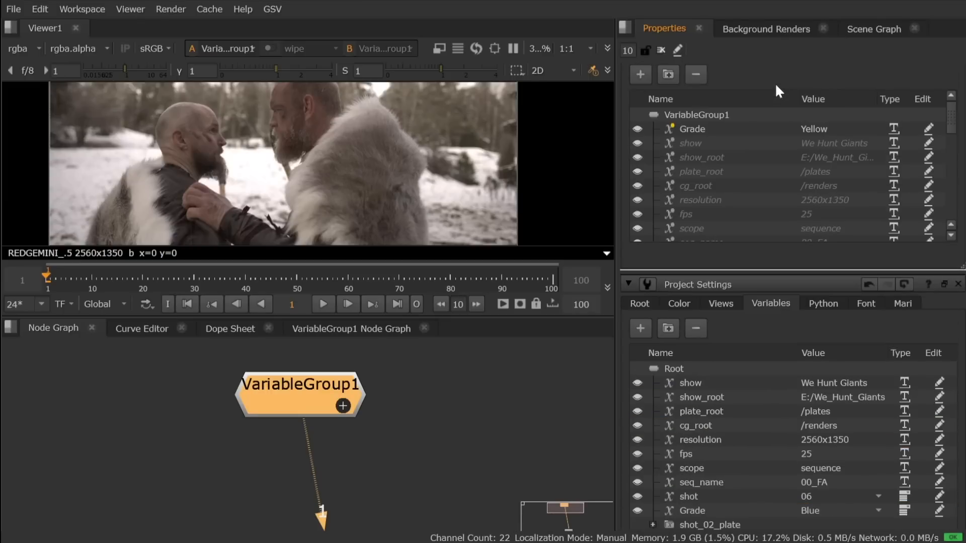
Step: Add a list variable named colourspace with the value Aces to VariableGroup1
click(281, 397)
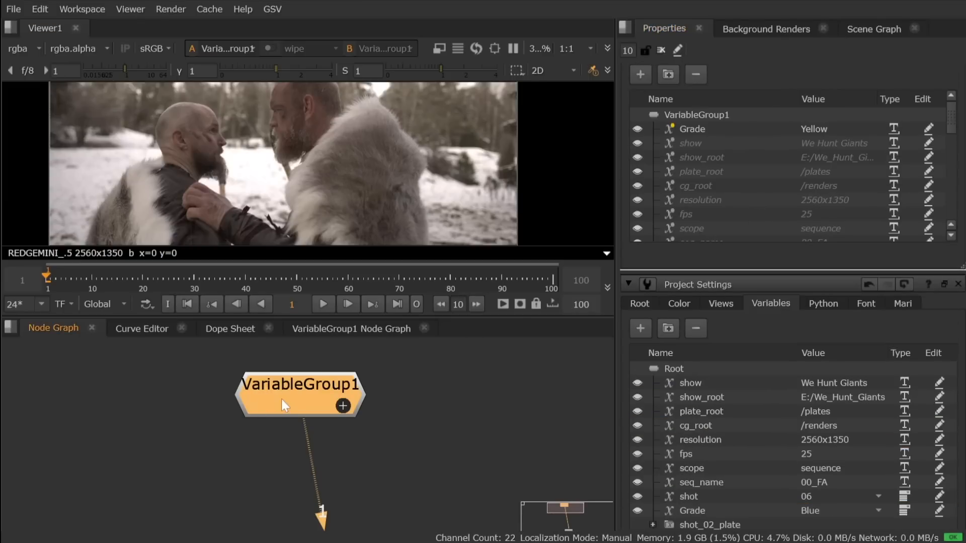
click(707, 162)
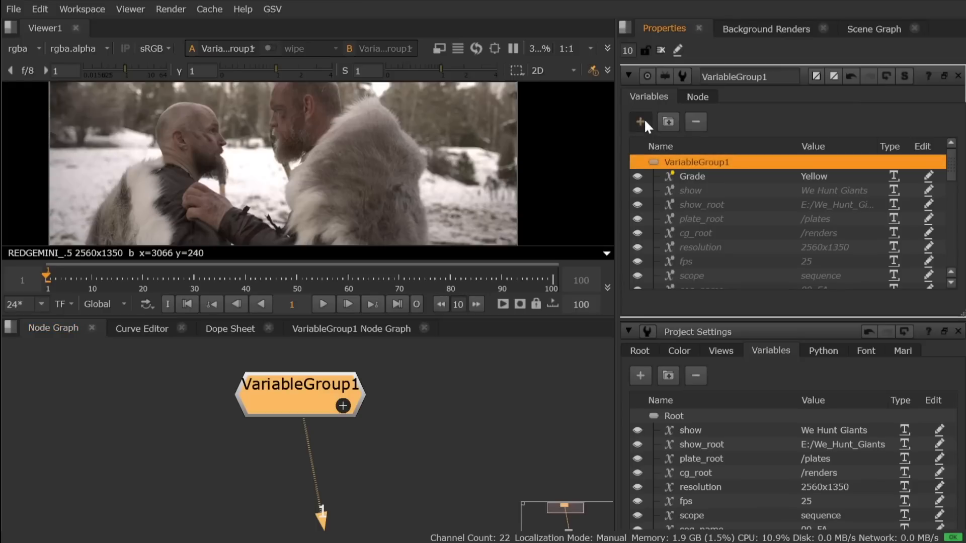
click(641, 121)
double_click(713, 190)
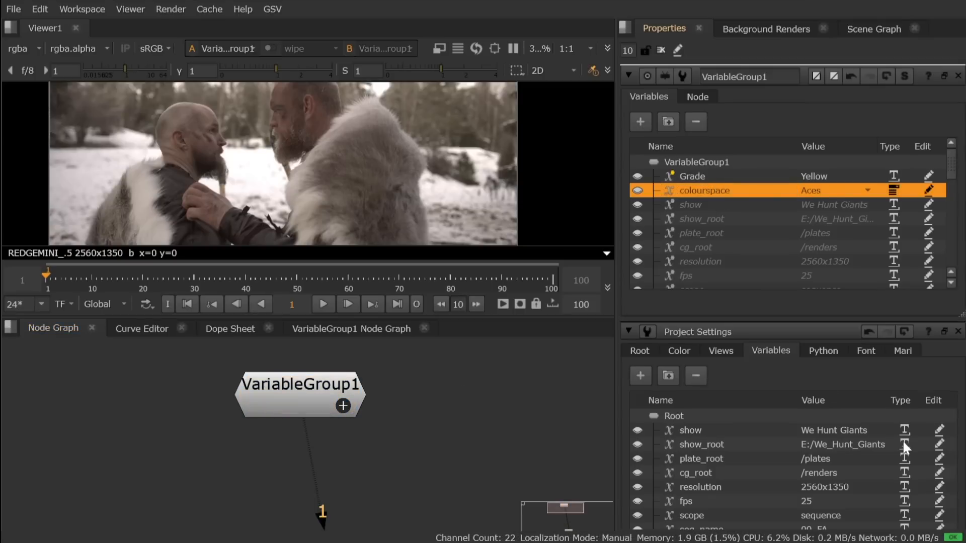
Step: Check the colourspace variable under VariableGroup1 in the project settings against the root variables
scroll(902, 440, down, 5)
scroll(901, 437, down, 4)
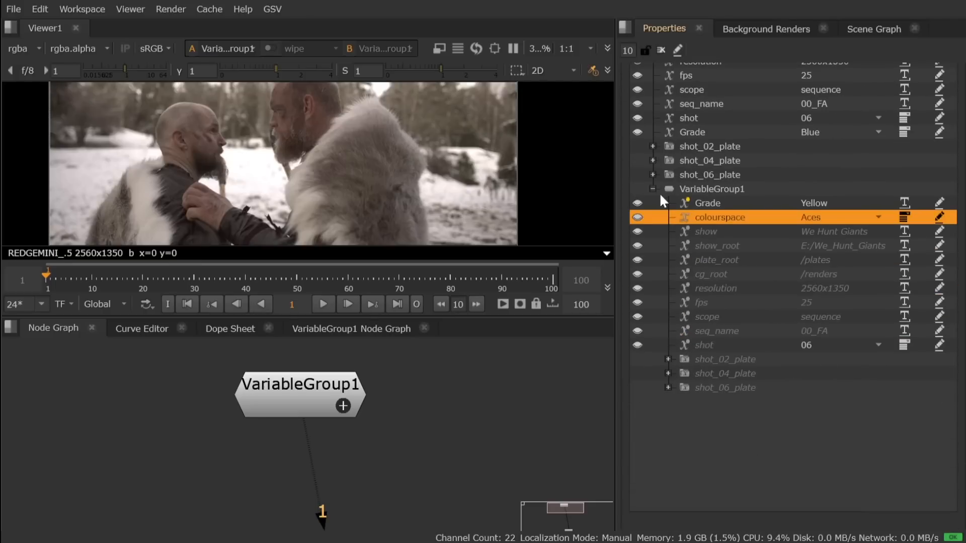
click(686, 188)
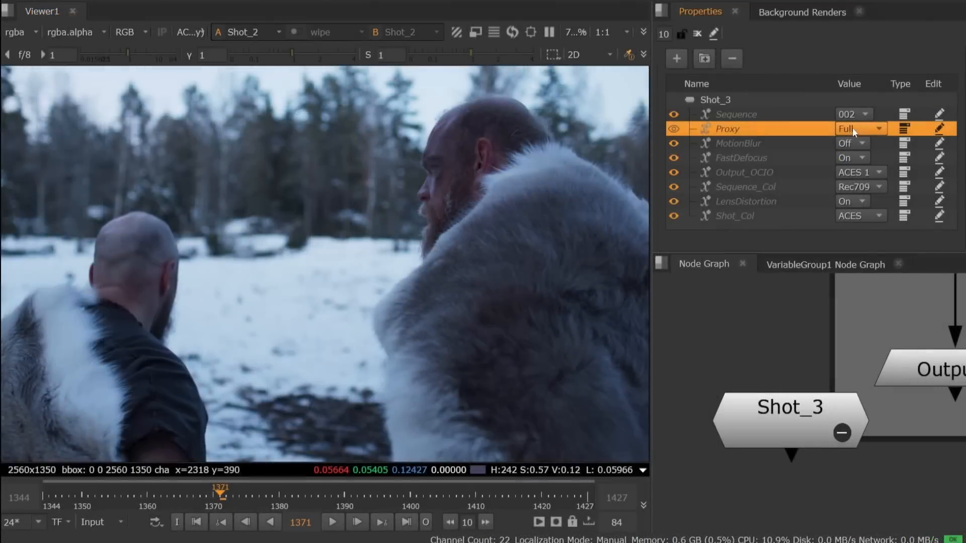
Step: Override Shot_3's inherited Proxy variable to Half and add a new variable named FPS to the same group
click(852, 128)
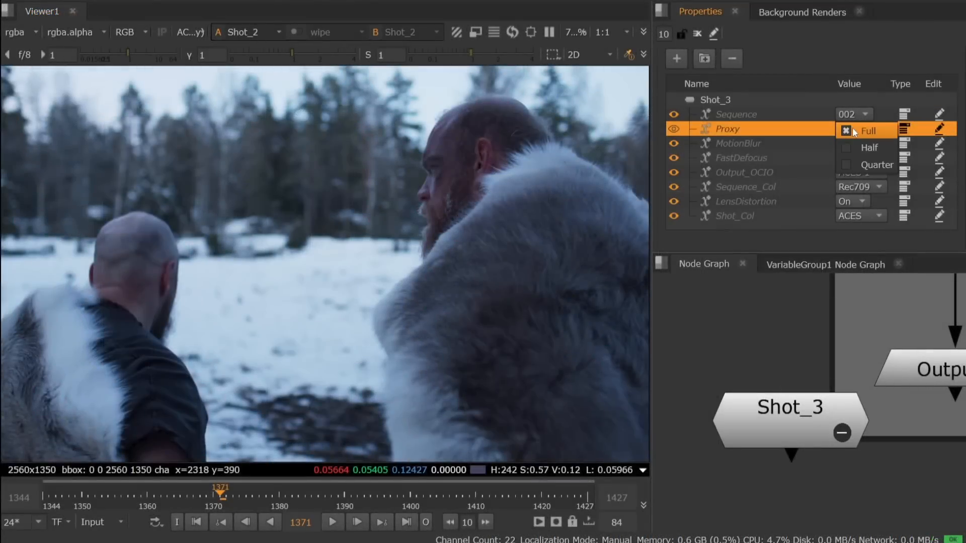
click(870, 147)
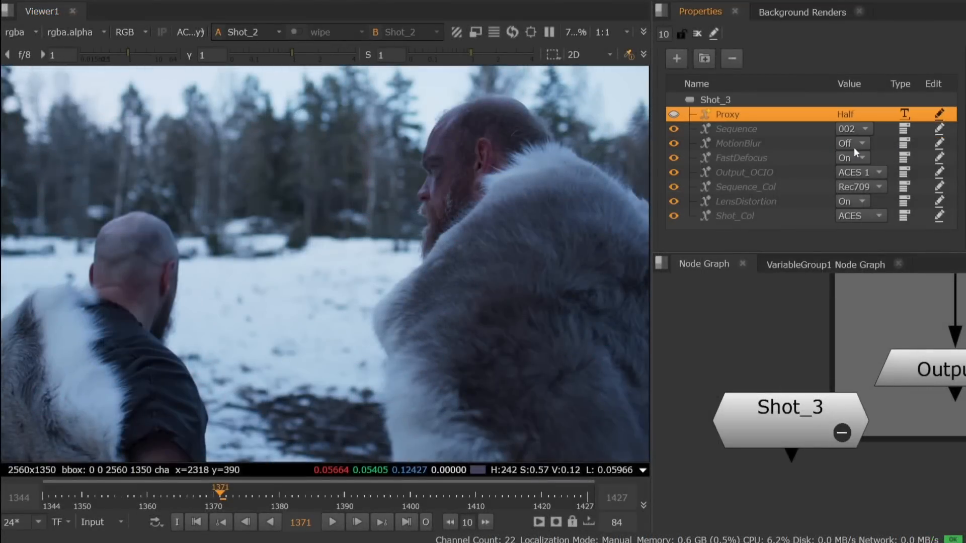
click(715, 103)
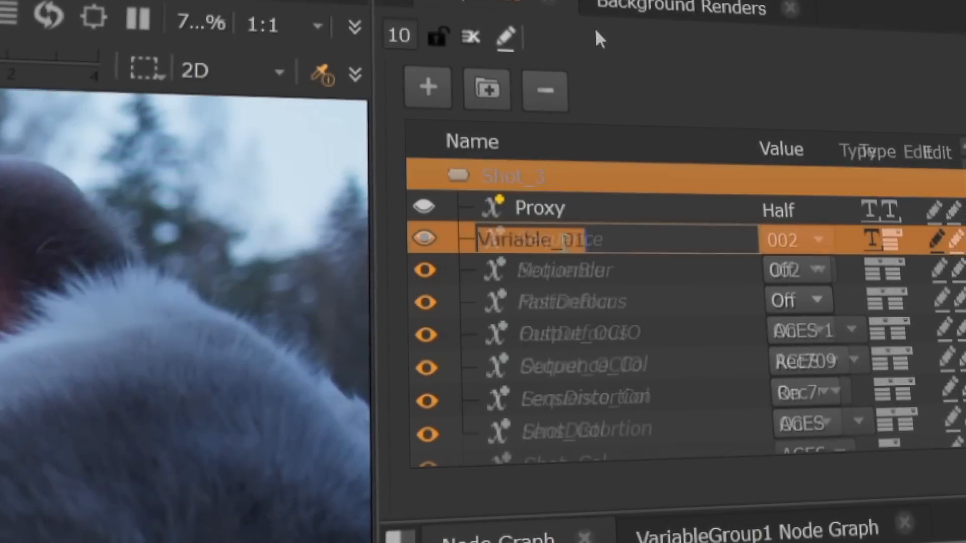
text(FPS)
key(Return)
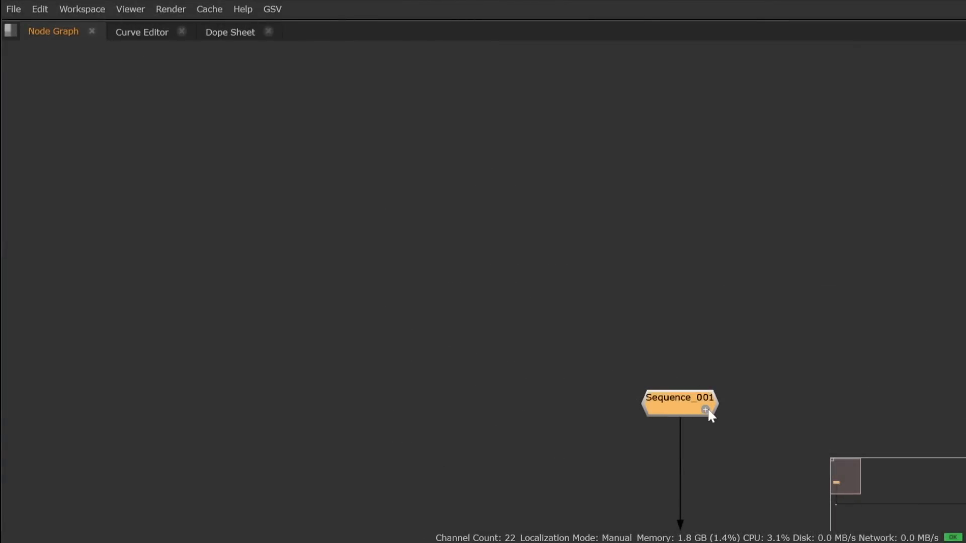
Step: Review Sequence_001's variables, and expand the group in the node graph to show its shot groups and shot switch
double_click(677, 404)
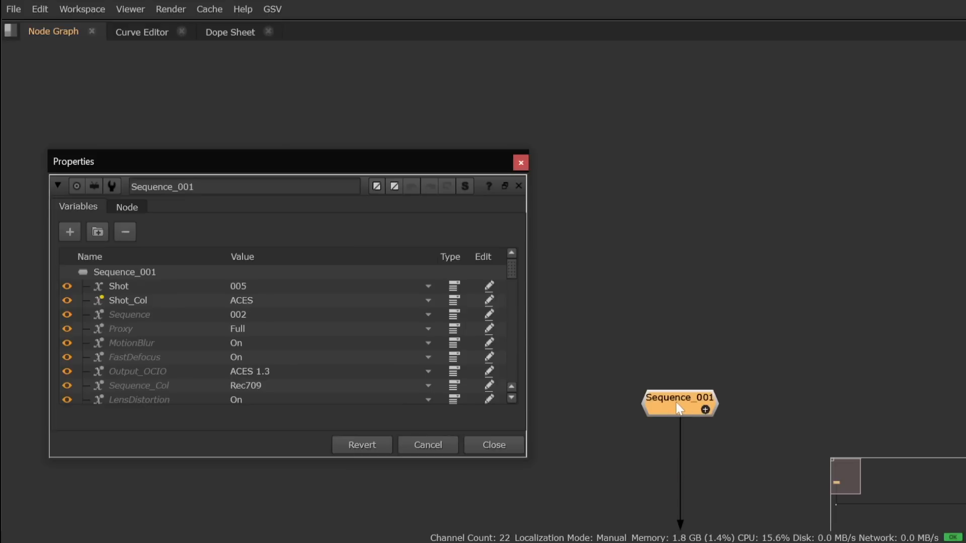
click(520, 162)
click(705, 409)
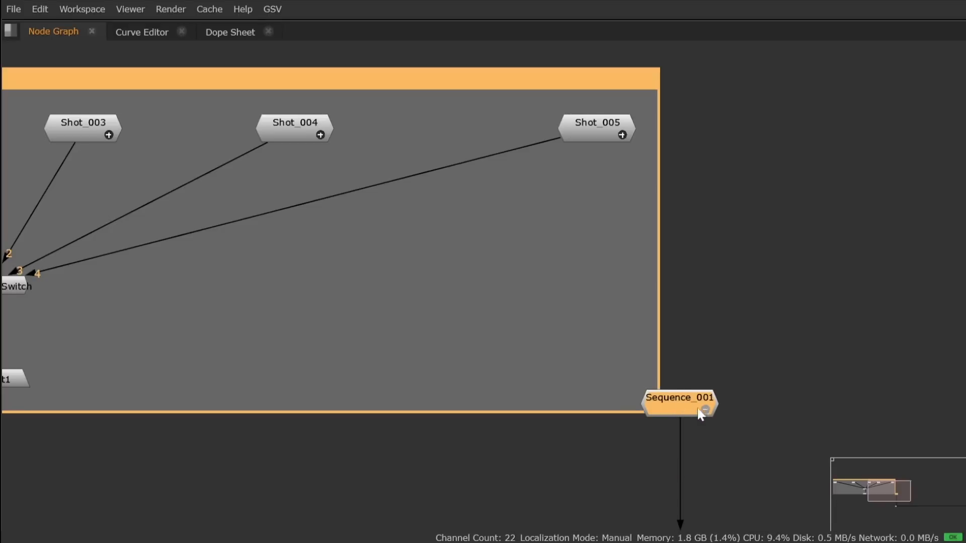
middle_drag(153, 259, 634, 342)
scroll(593, 327, down, 1)
scroll(593, 331, down, 2)
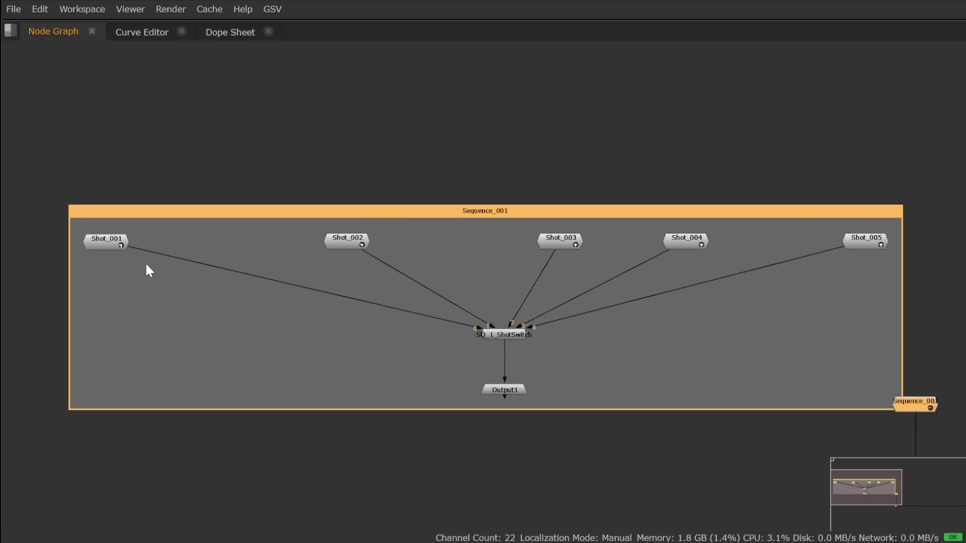
Step: Expand the Shot_001 through Shot_005 groups inside Sequence_001 to show their contents
click(121, 245)
click(362, 245)
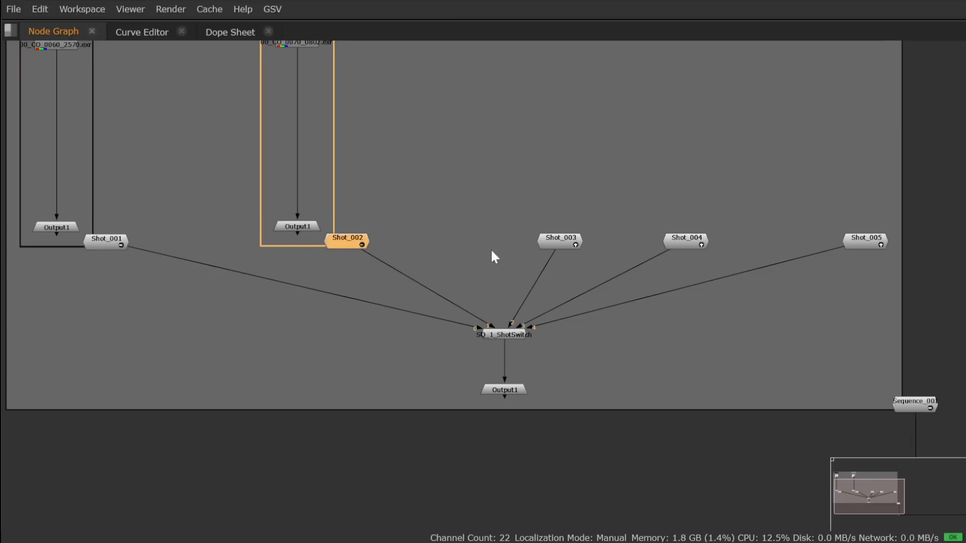
click(575, 244)
click(701, 244)
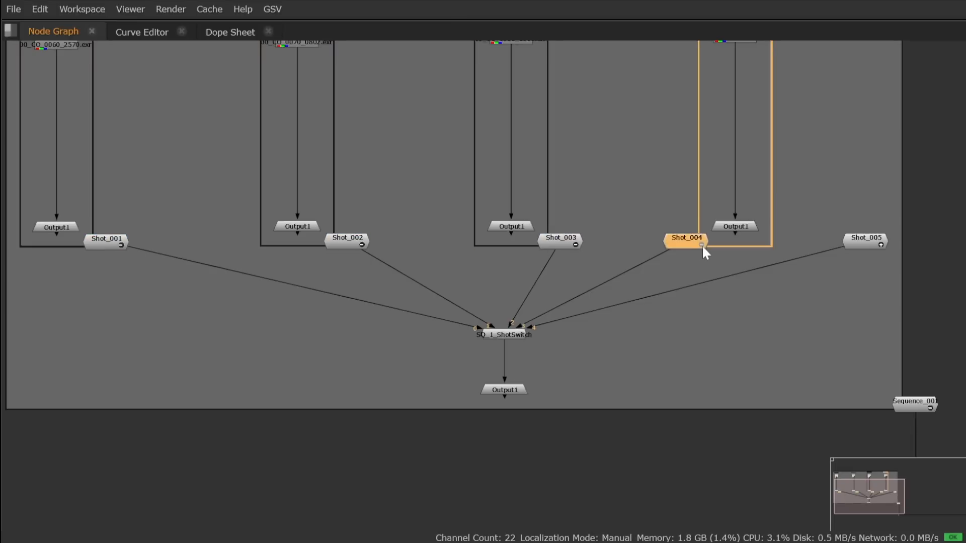
click(882, 245)
scroll(743, 285, down, 3)
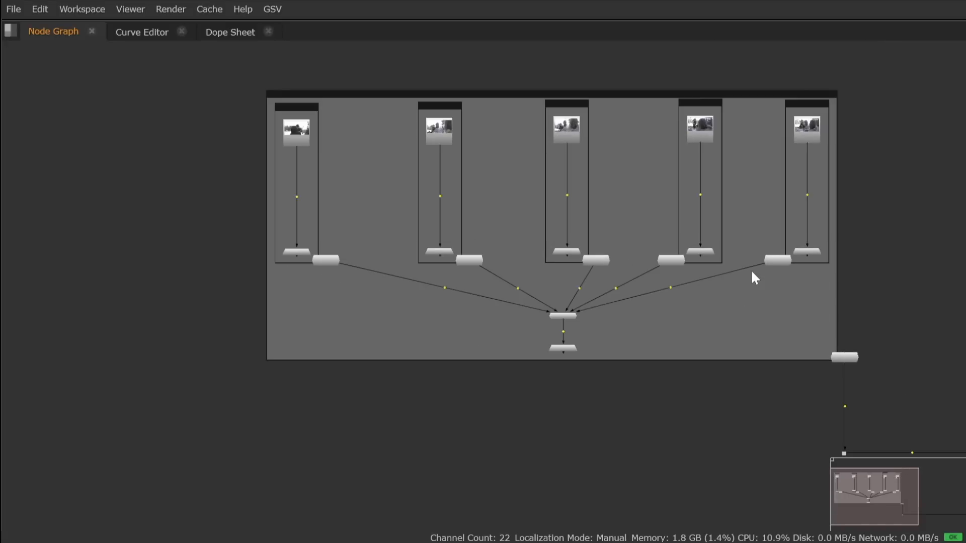
Step: Override the inherited Shot_Col variable to Log-C in Shot_005's properties and close them
double_click(776, 260)
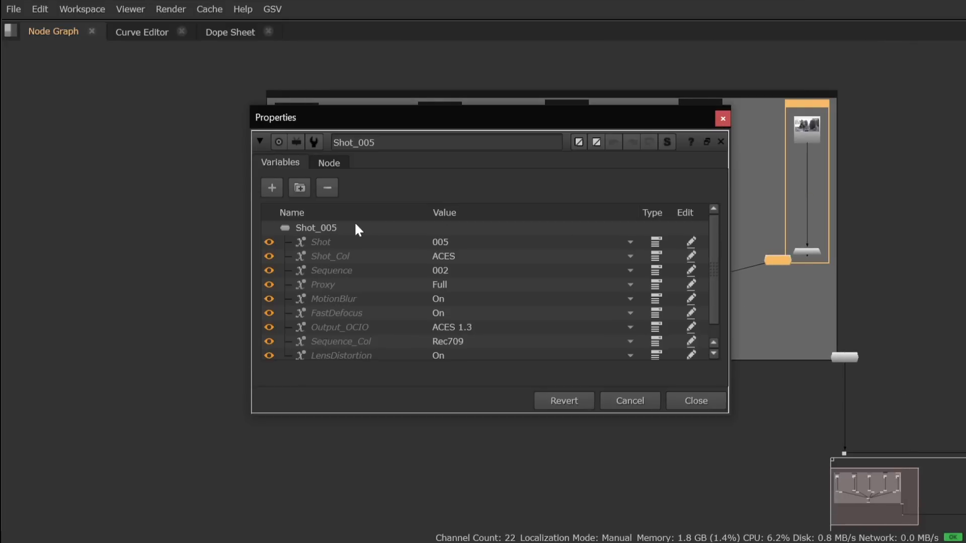
click(449, 257)
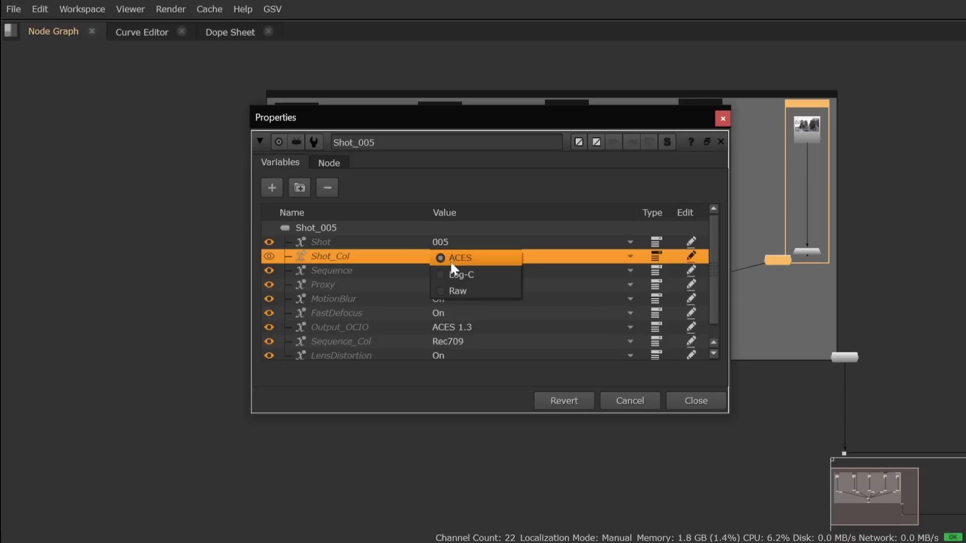
click(455, 274)
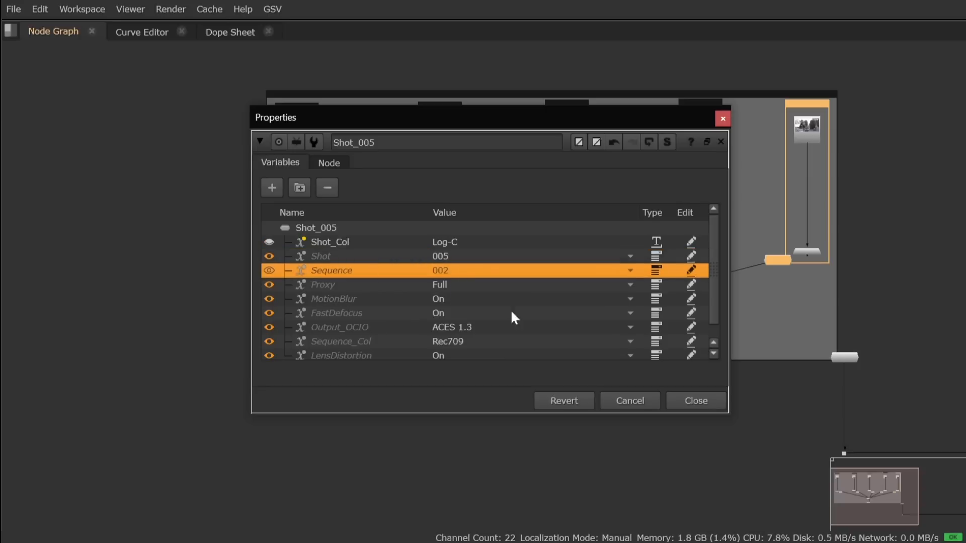
click(717, 399)
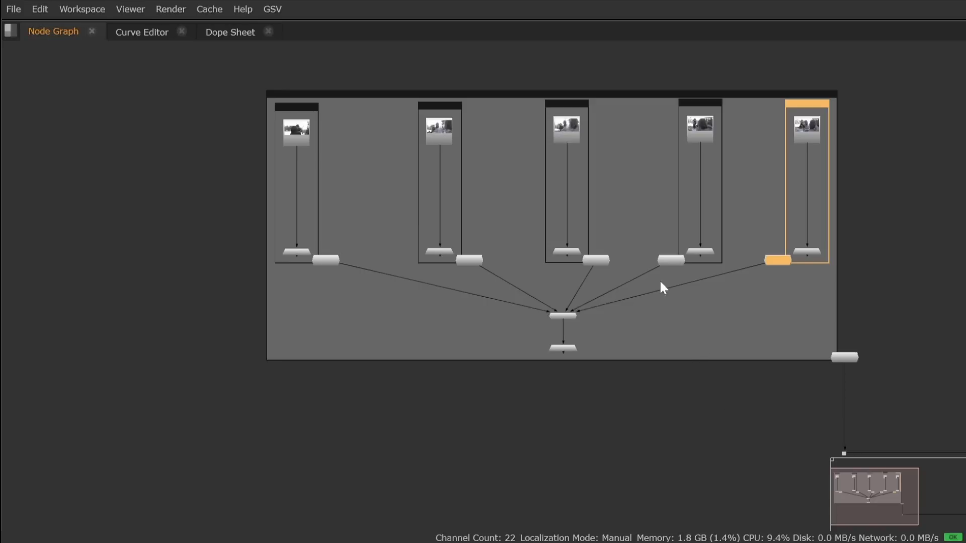
Step: Check Shot_Col in Shot_002's variables, and collapse the Sequence_001 group back to a single node
double_click(472, 259)
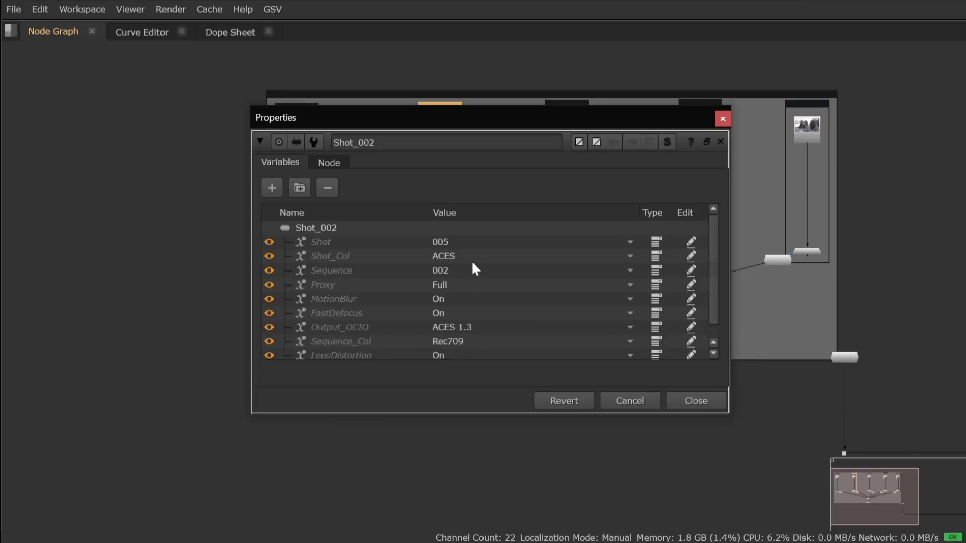
click(694, 401)
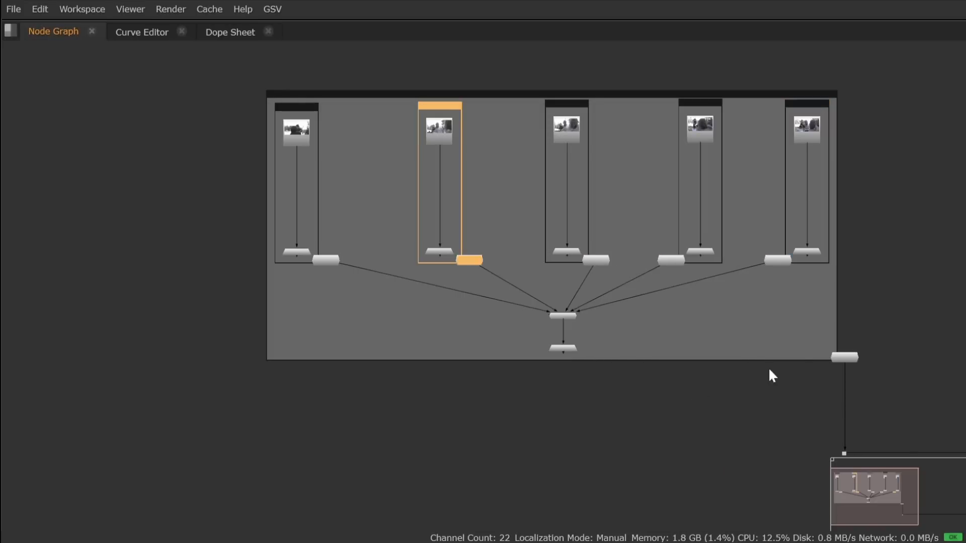
click(858, 292)
scroll(902, 352, up, 4)
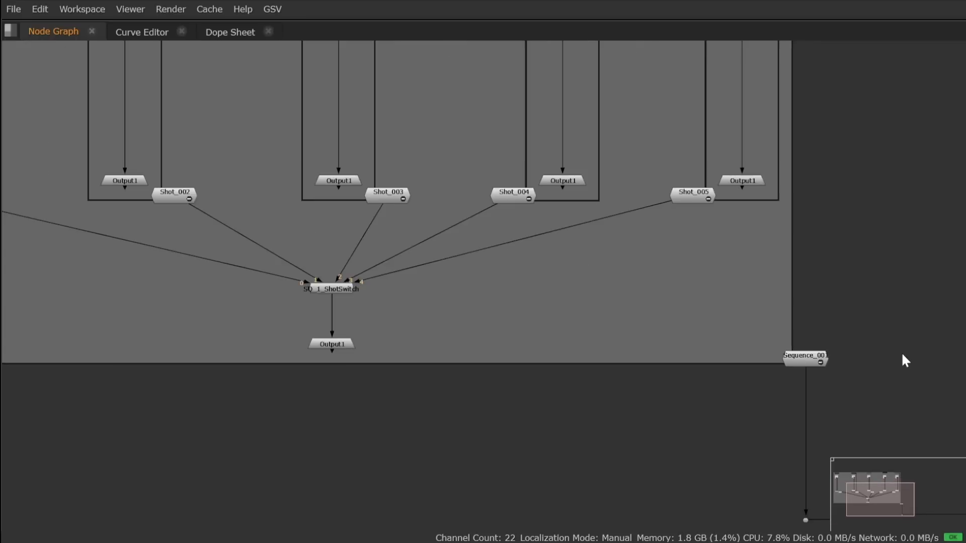
click(810, 362)
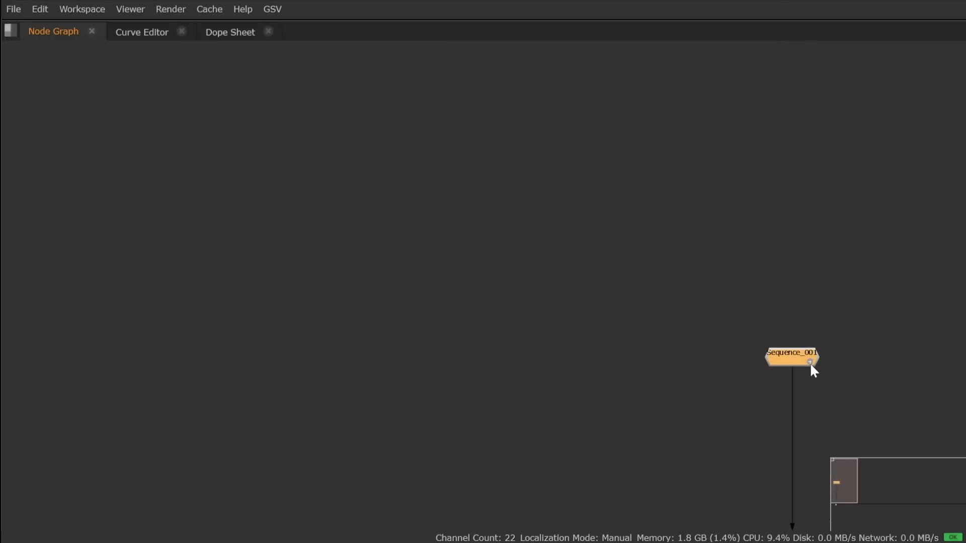